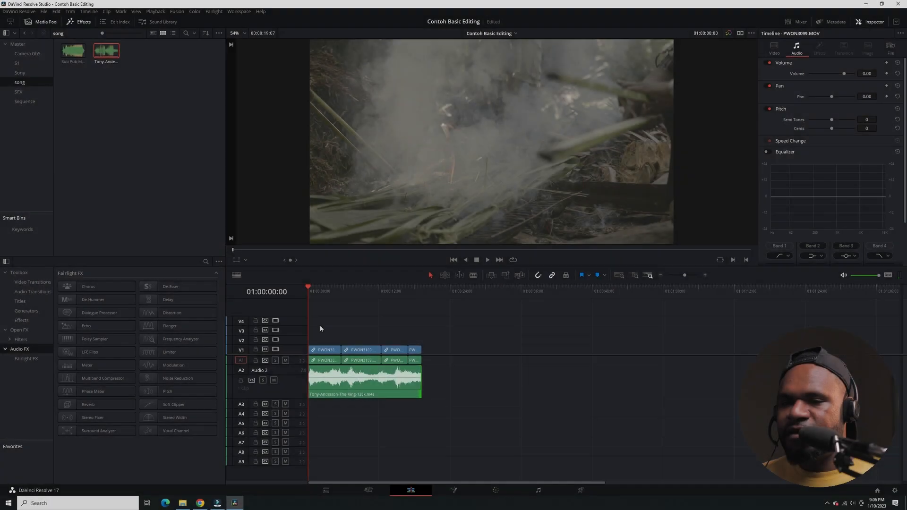
Add a Cross Dissolve video transition at the cut between the first two video clips.
click(36, 283)
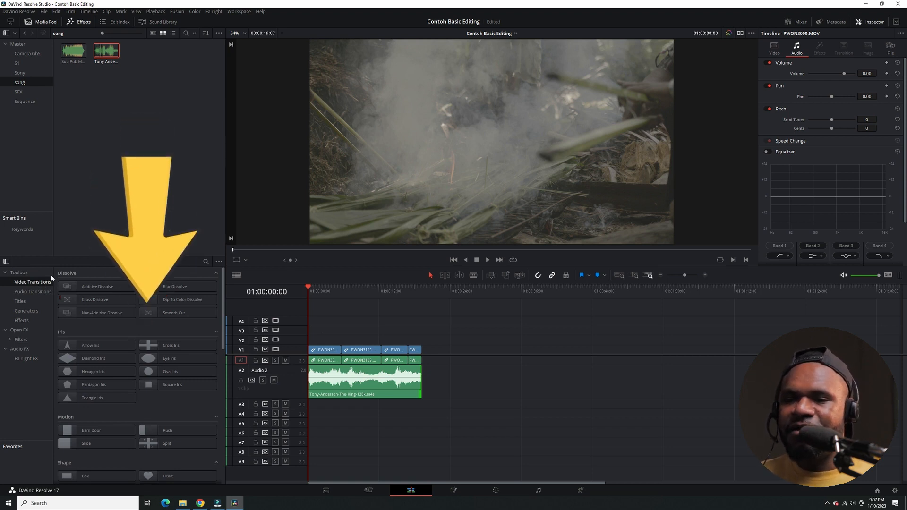
scroll(114, 392, down, 5)
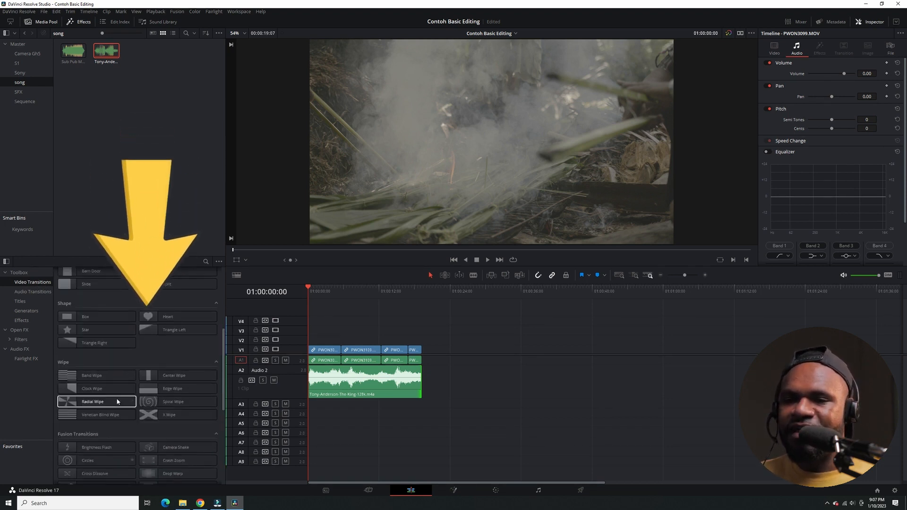
scroll(117, 401, up, 5)
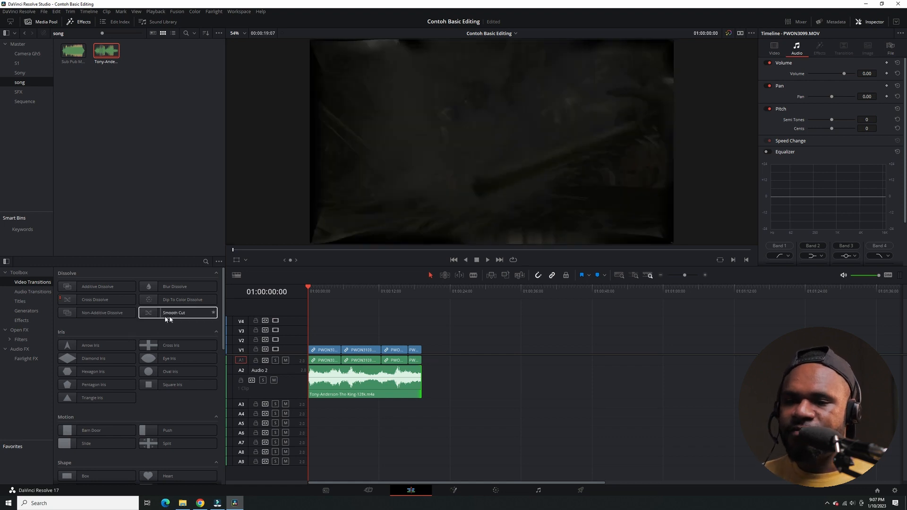
drag(96, 301, 342, 351)
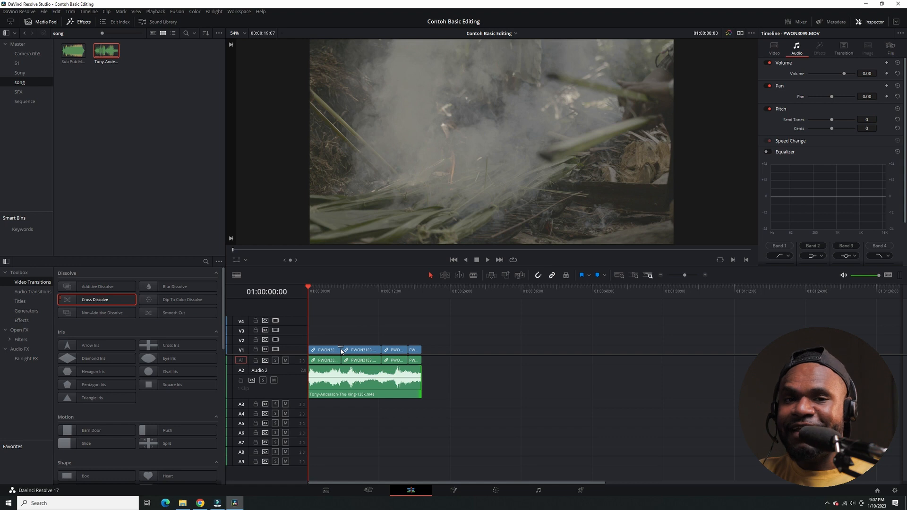
Increase the height of the V1 track so its clip thumbnails and the transition can be worked on closely.
click(338, 291)
scroll(336, 358, up, 4)
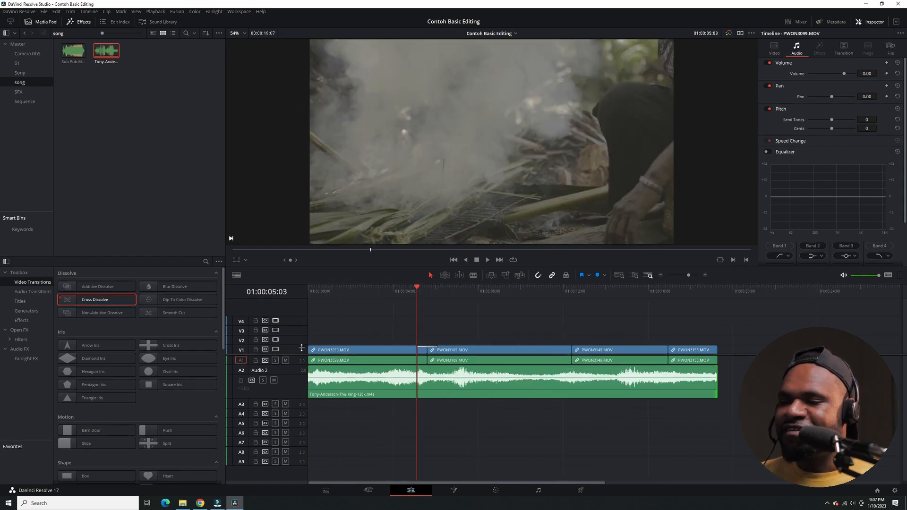
drag(301, 347, 301, 330)
scroll(461, 295, up, 3)
Play back the Cross Dissolve between the first two clips several times from just before it.
click(467, 292)
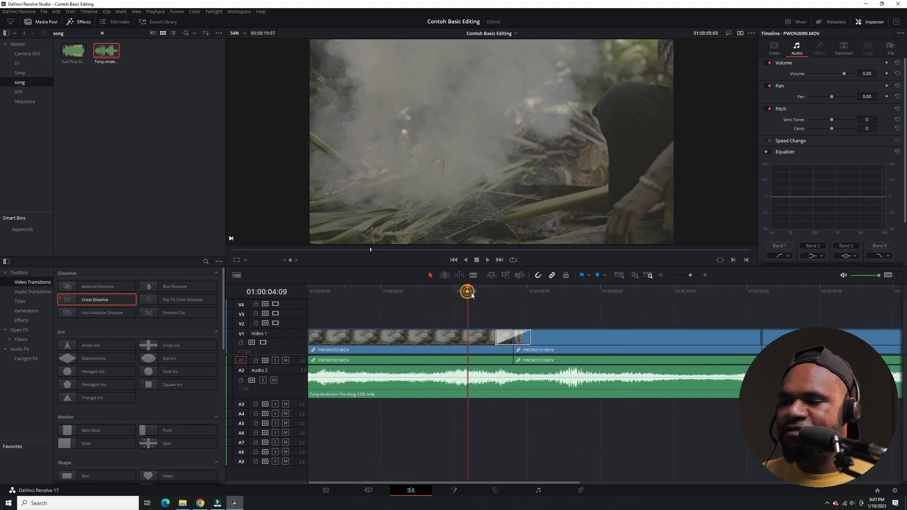
key(space)
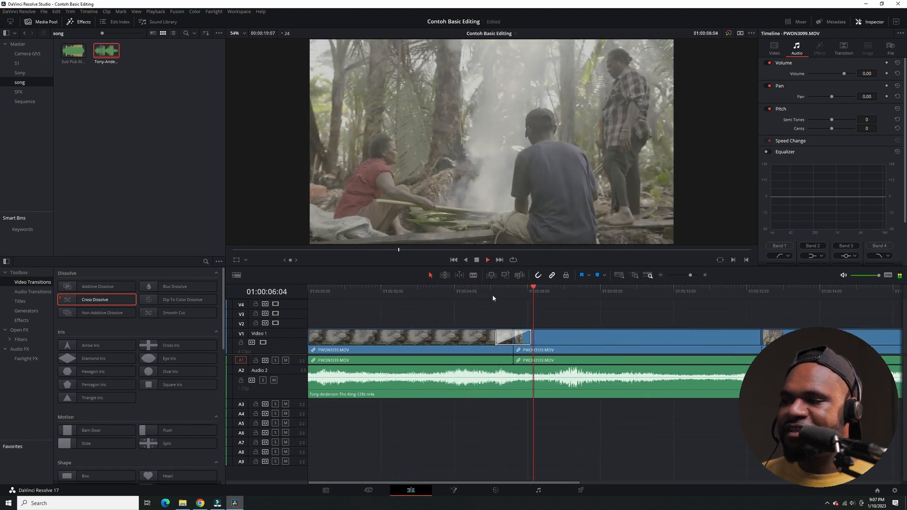
click(492, 294)
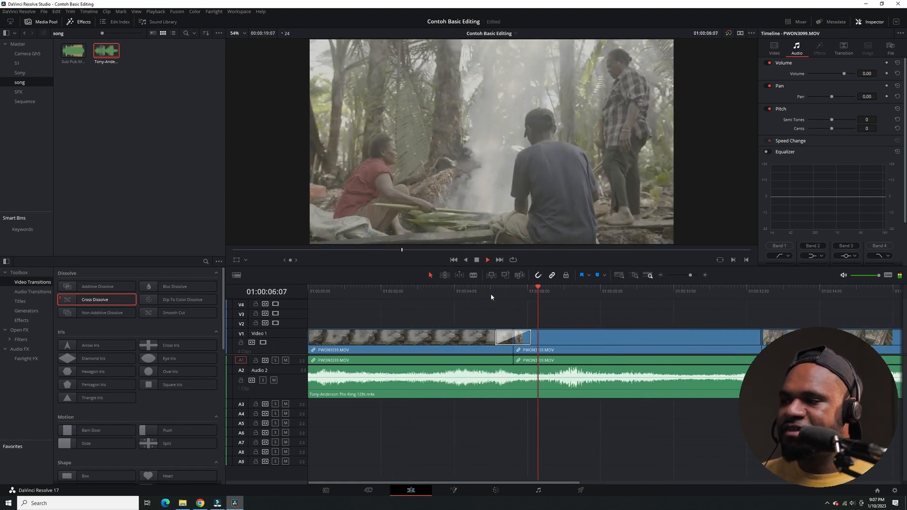
click(490, 294)
click(482, 294)
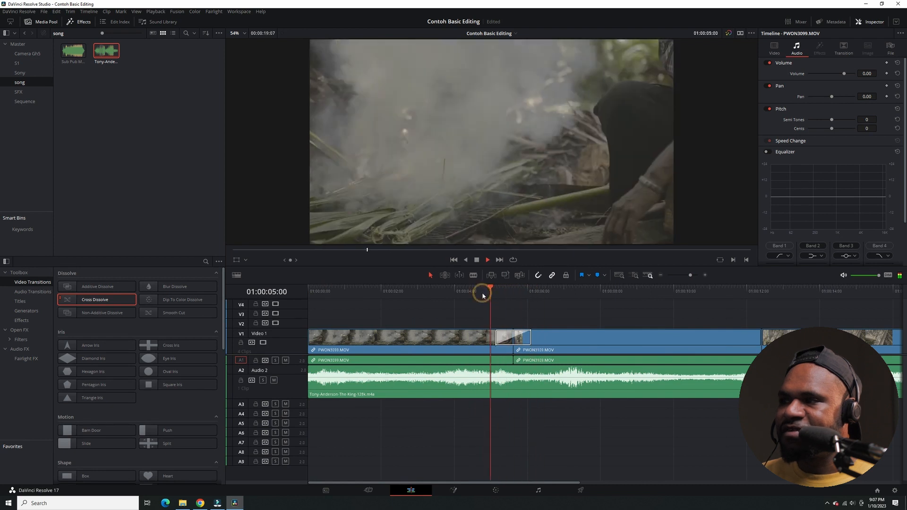
click(468, 293)
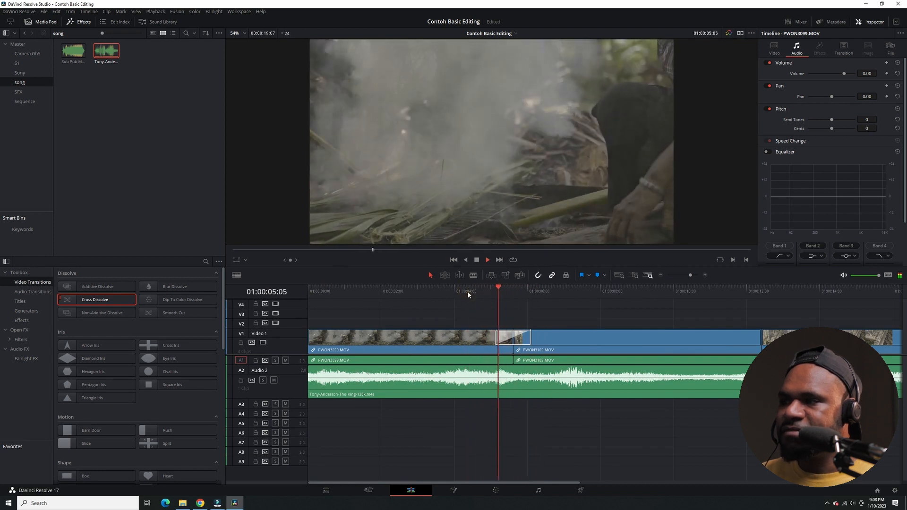
key(space)
Lengthen the Cross Dissolve to 3.2 seconds (76 frames) and play it back.
drag(528, 337, 570, 338)
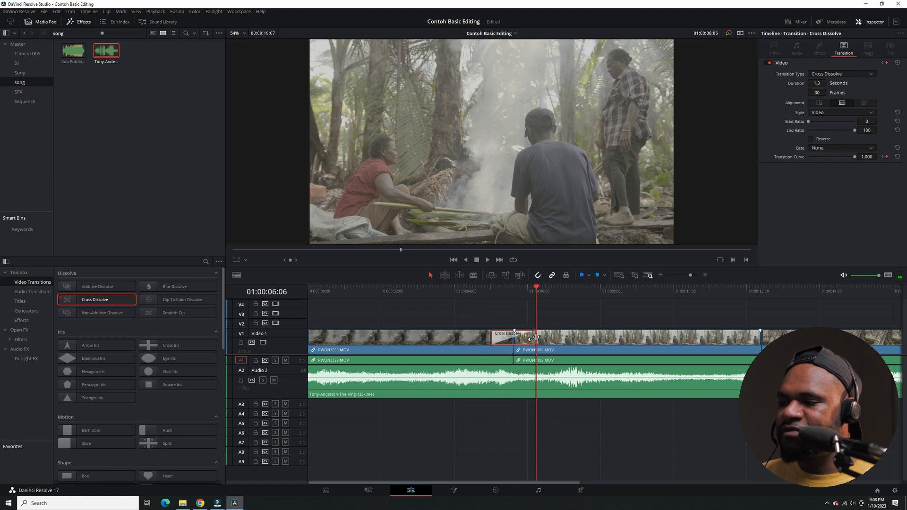
click(443, 294)
key(space)
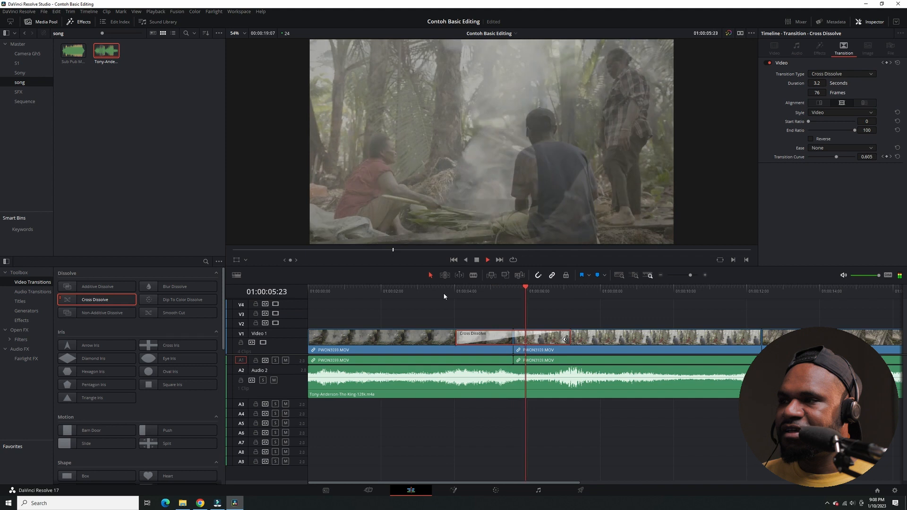
key(space)
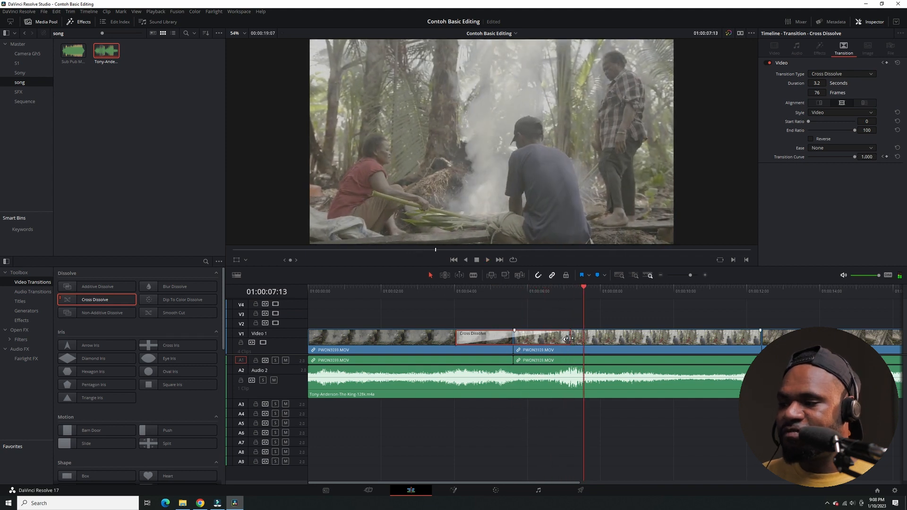
Shorten the Cross Dissolve to 0.4 seconds (10 frames) and play it back.
drag(566, 338, 518, 338)
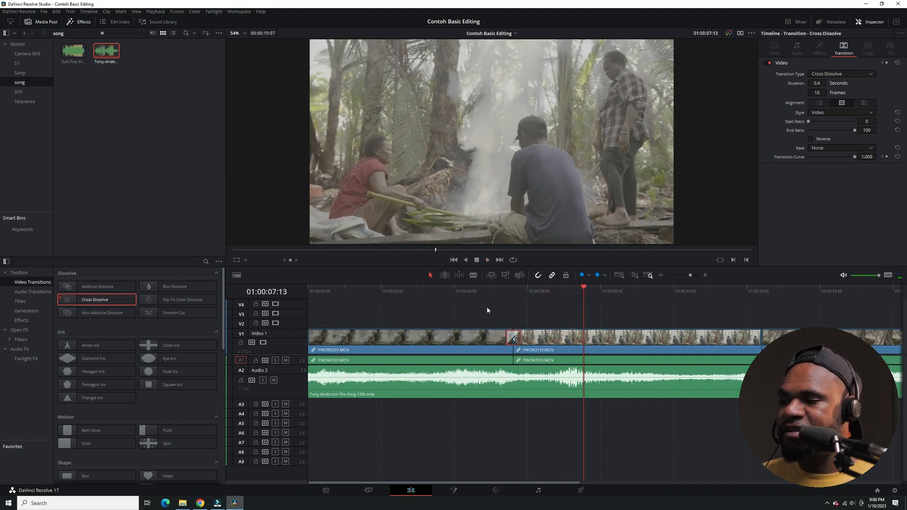
click(485, 293)
key(space)
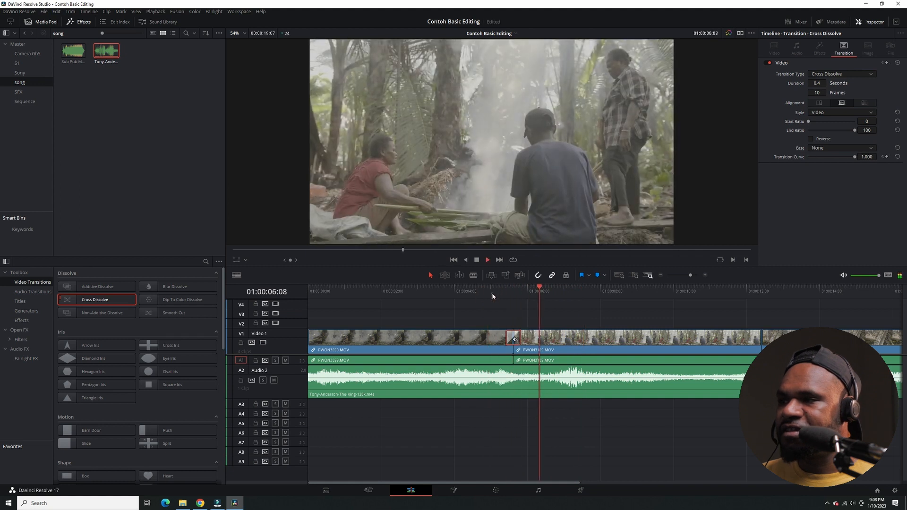
click(492, 293)
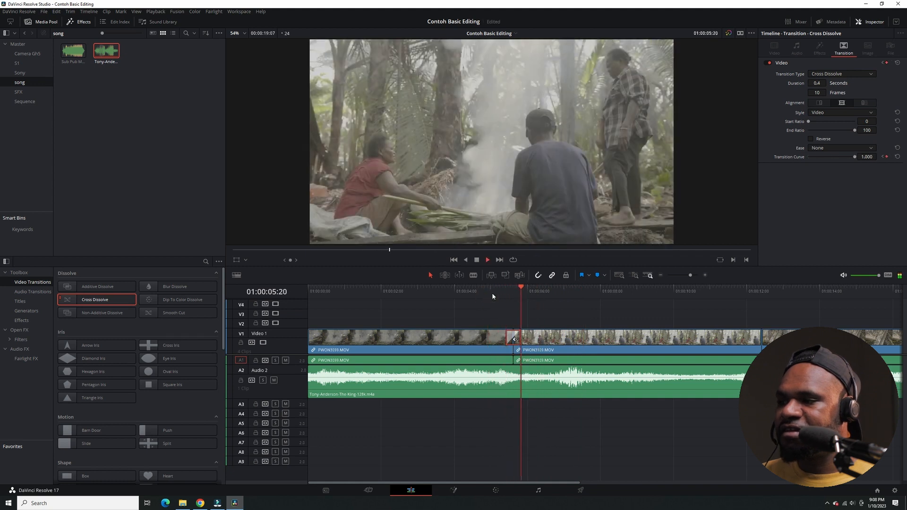
click(492, 293)
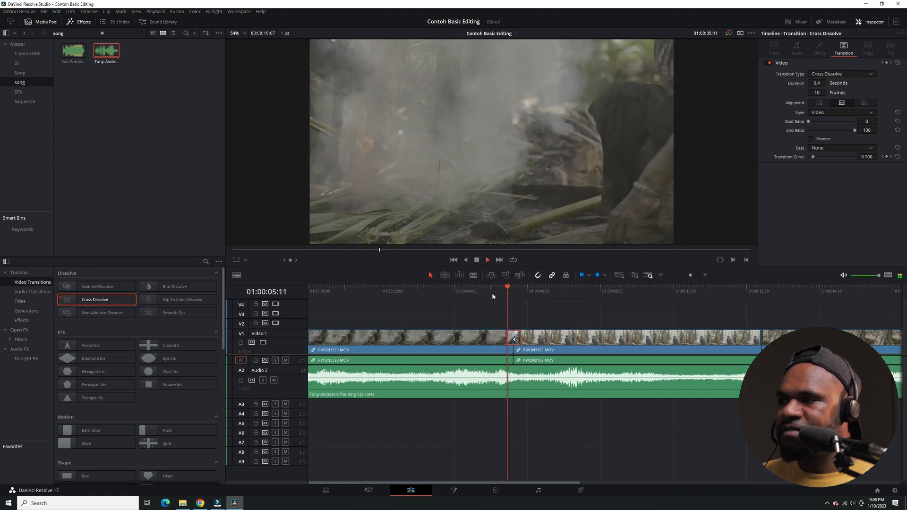
click(492, 292)
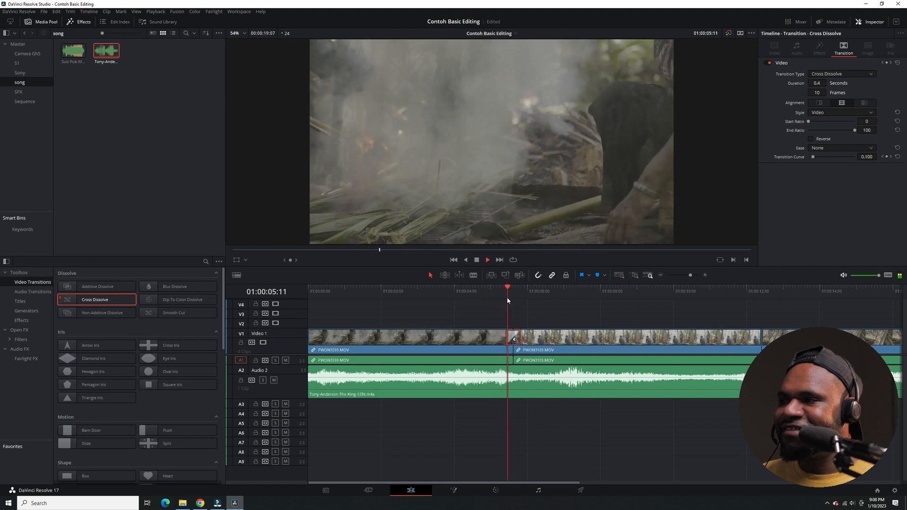
click(498, 297)
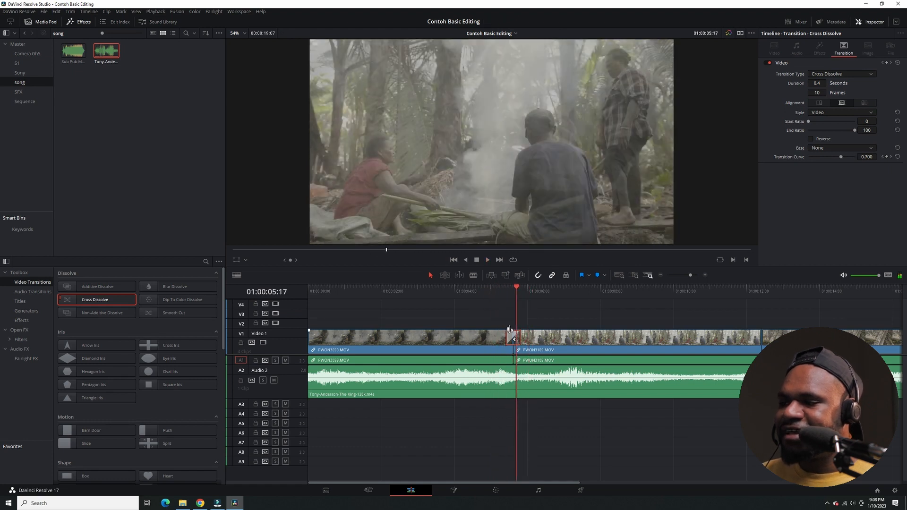
Extend the Cross Dissolve to 1.8 seconds (42 frames) and play it back.
drag(519, 334, 482, 334)
click(470, 290)
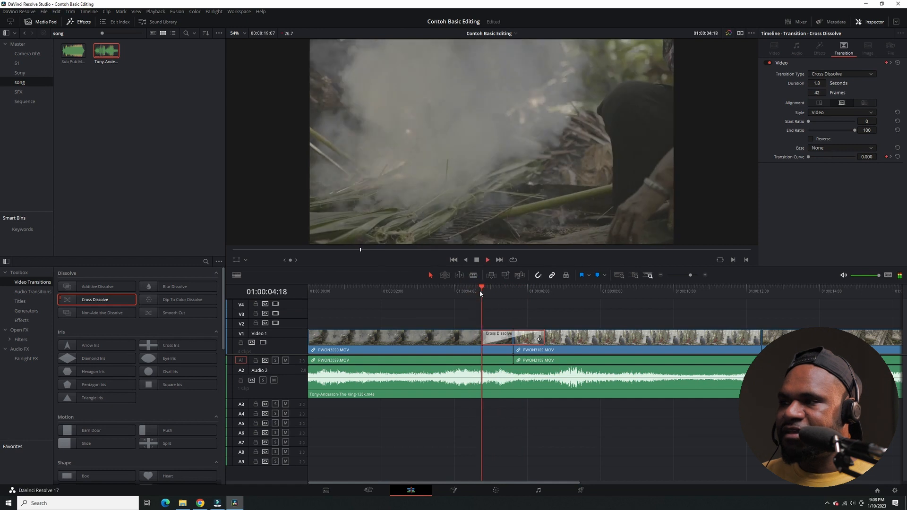
key(space)
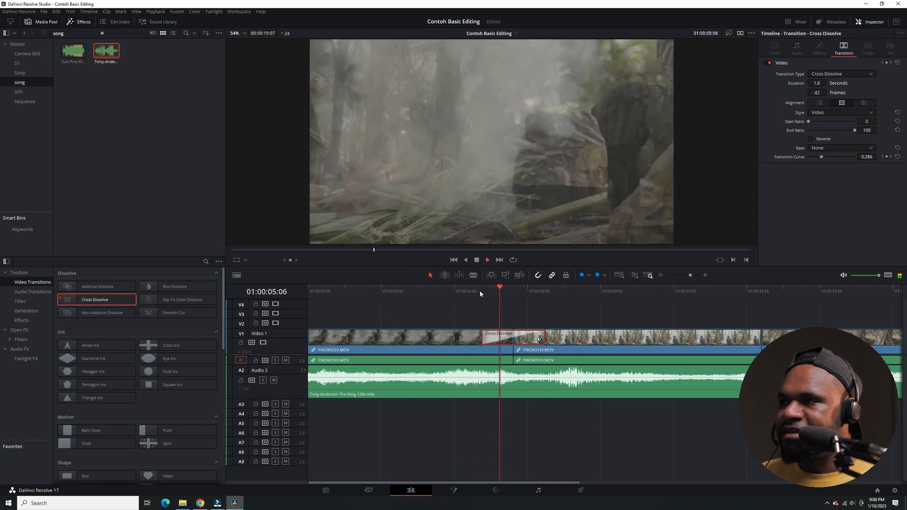
click(475, 296)
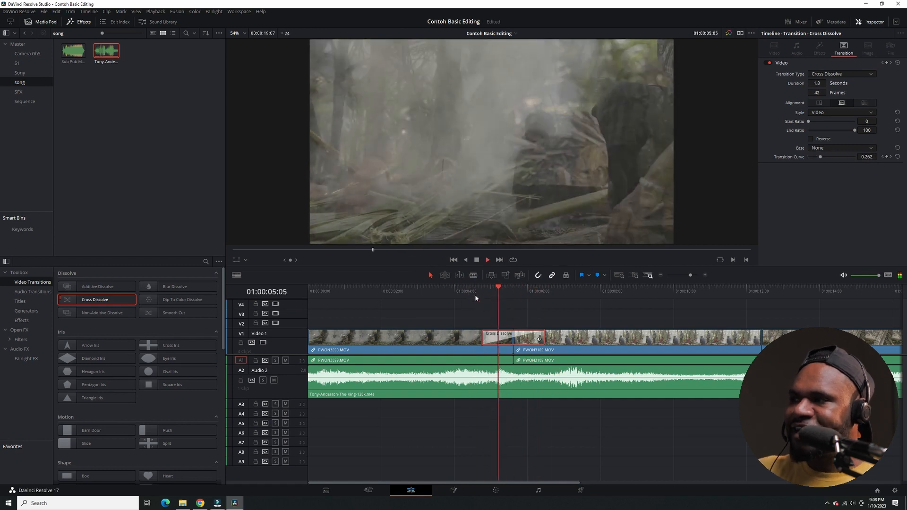
key(space)
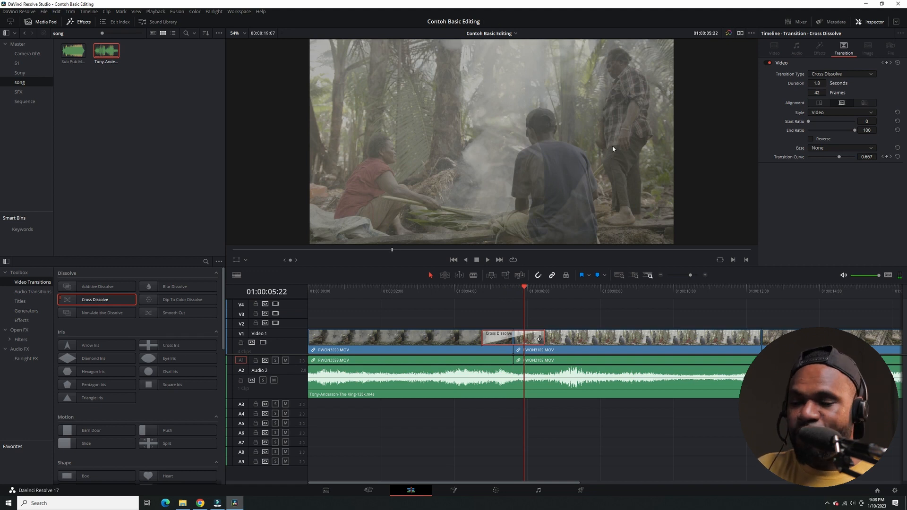
Replay the blend from the first clip into the second repeatedly to examine how the Cross Dissolve looks.
click(470, 290)
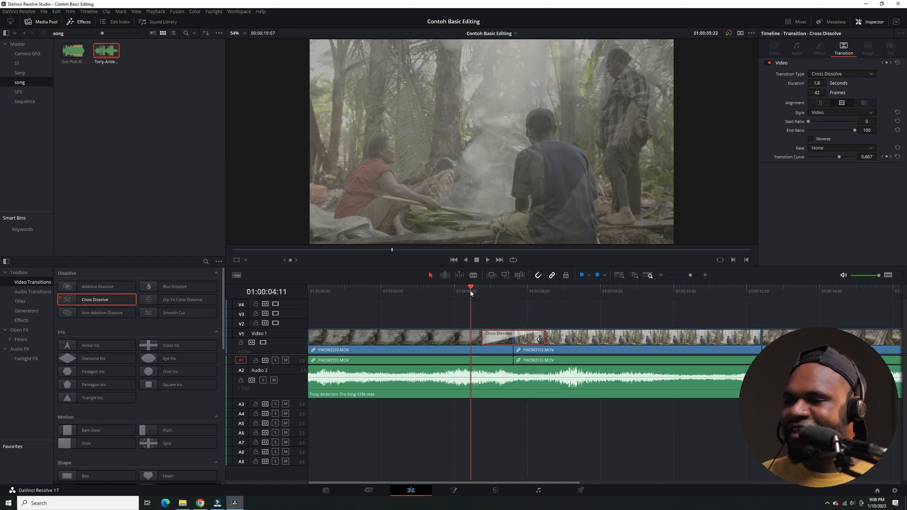
key(space)
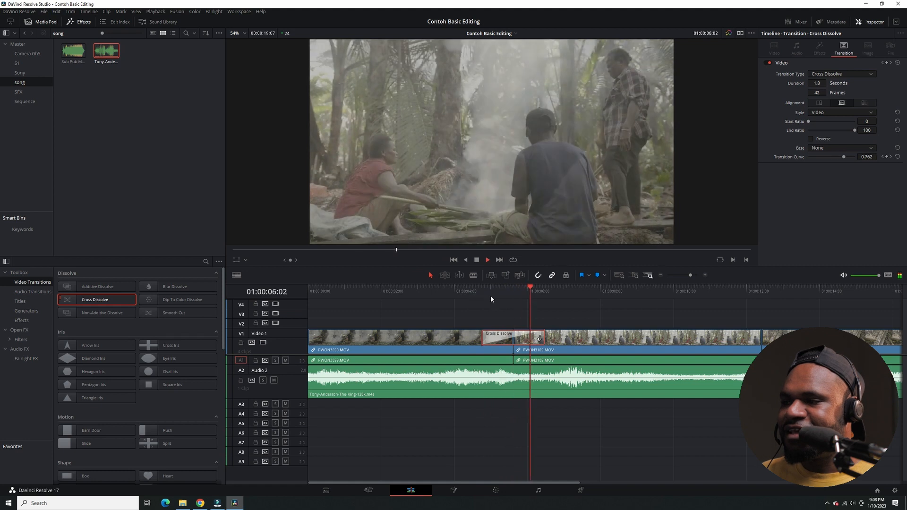
click(480, 291)
click(462, 291)
key(space)
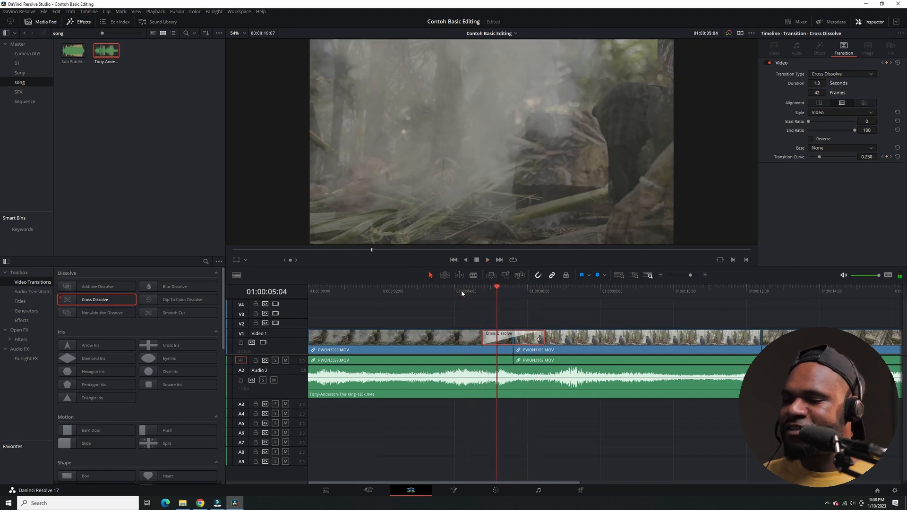
click(410, 340)
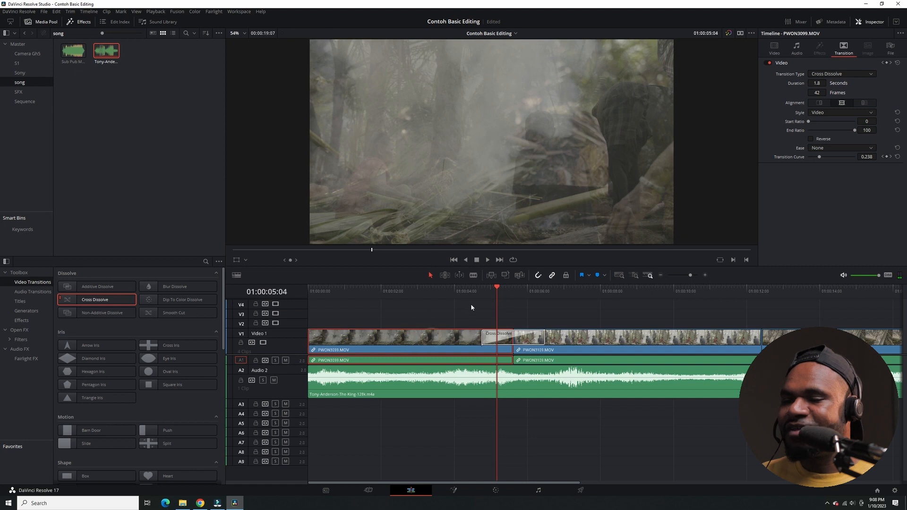
key(f)
click(458, 295)
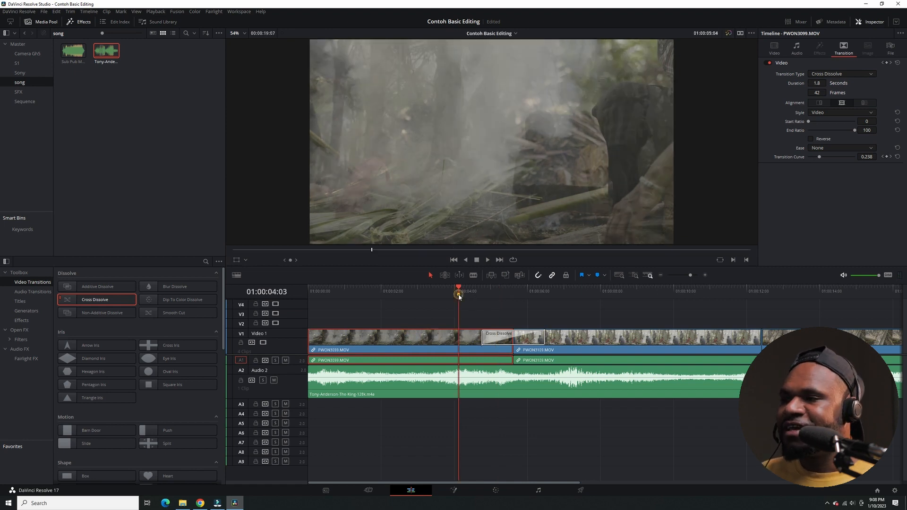
key(space)
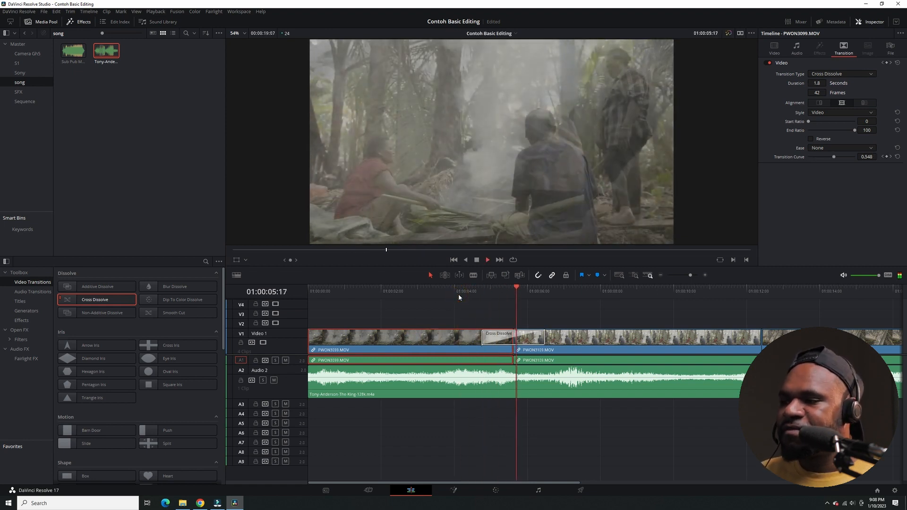
click(458, 293)
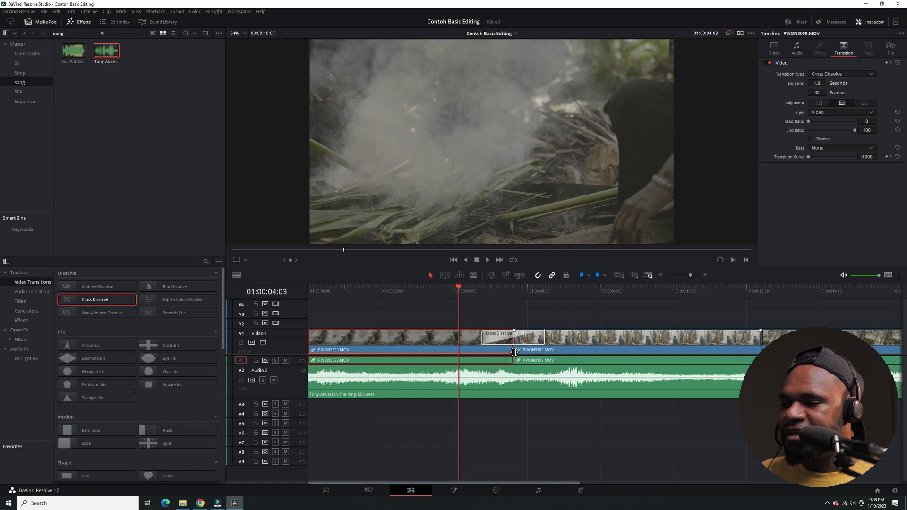
click(475, 310)
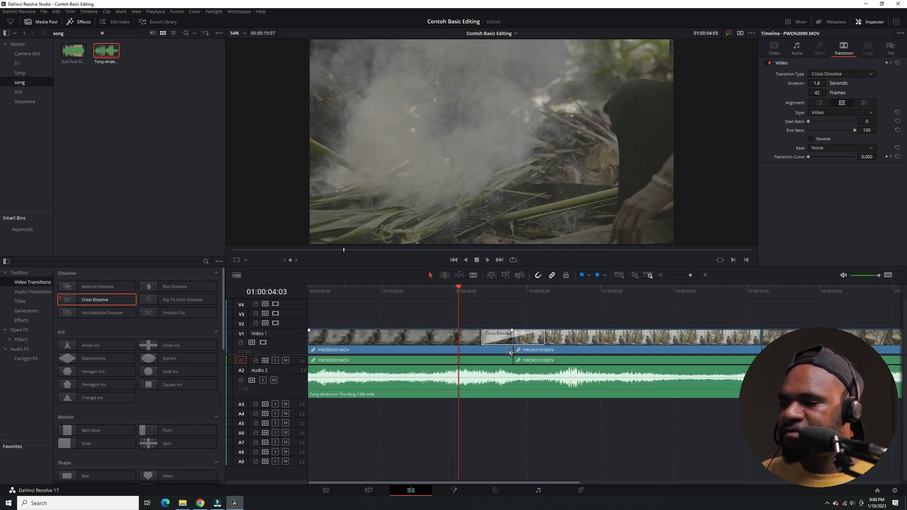
drag(511, 352, 458, 343)
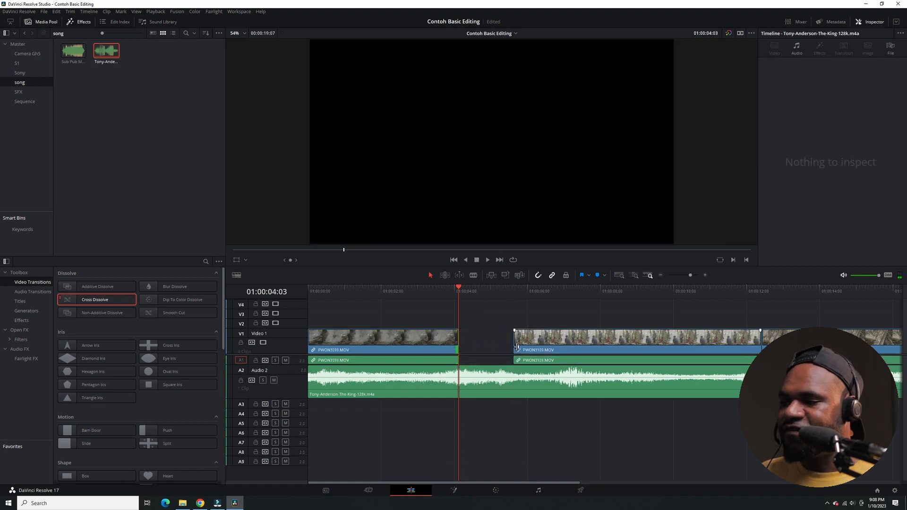
mouse_move(514, 348)
mouse_down()
mouse_move(503, 344)
mouse_move(530, 344)
mouse_up()
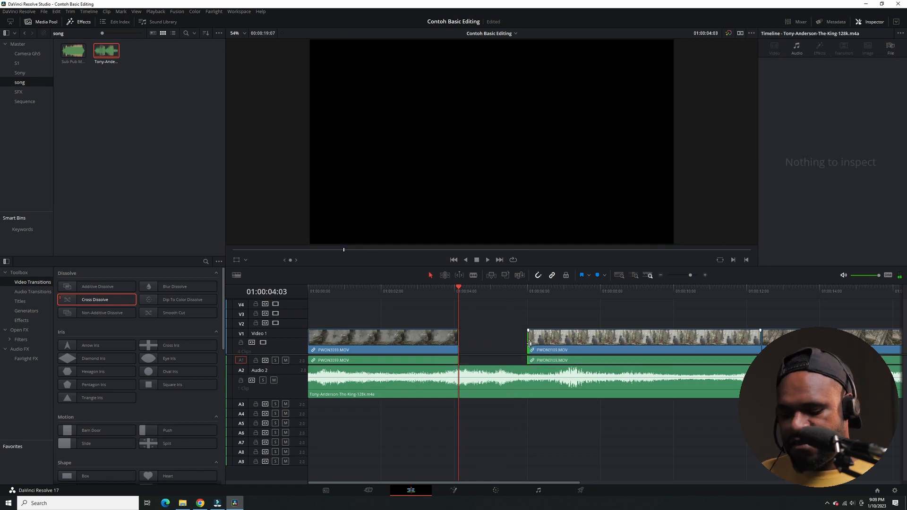
key(ctrl+z)
key(ctrl+z)
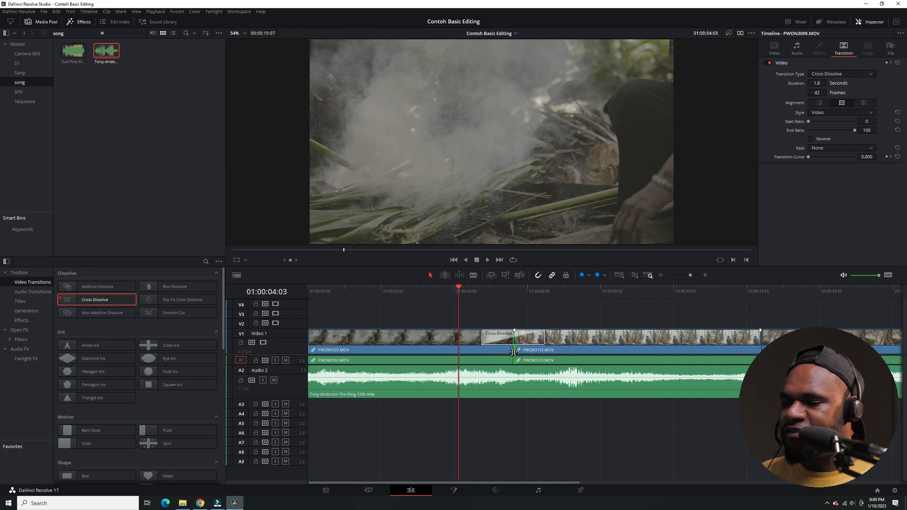
Roll the cut between the first two clips earlier in small stages to about 01:00:04:18, playing back the dissolve after each adjustment.
drag(513, 352, 505, 352)
key(space)
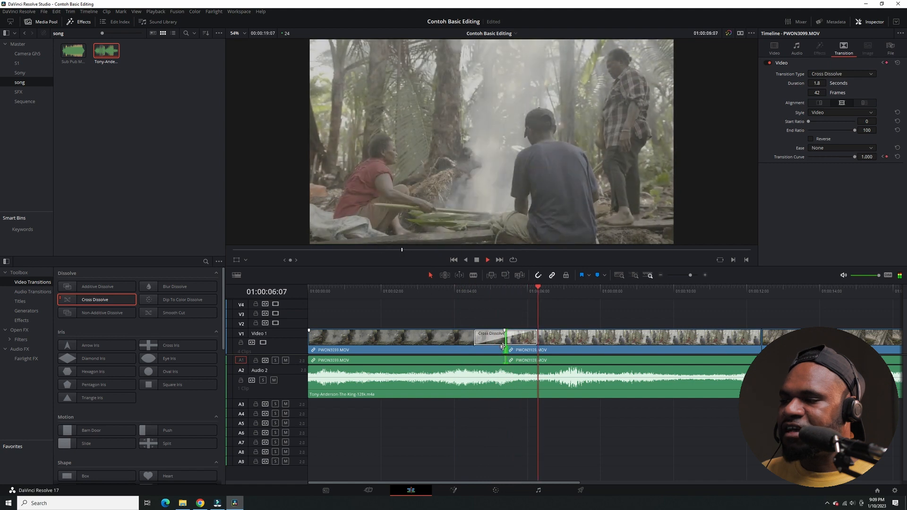
key(space)
drag(504, 352, 491, 350)
click(457, 292)
key(space)
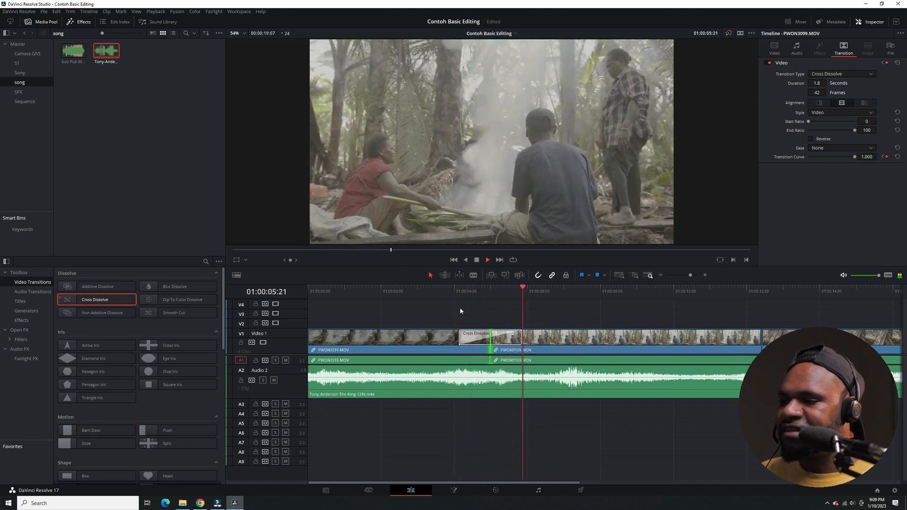
key(space)
drag(488, 349, 482, 350)
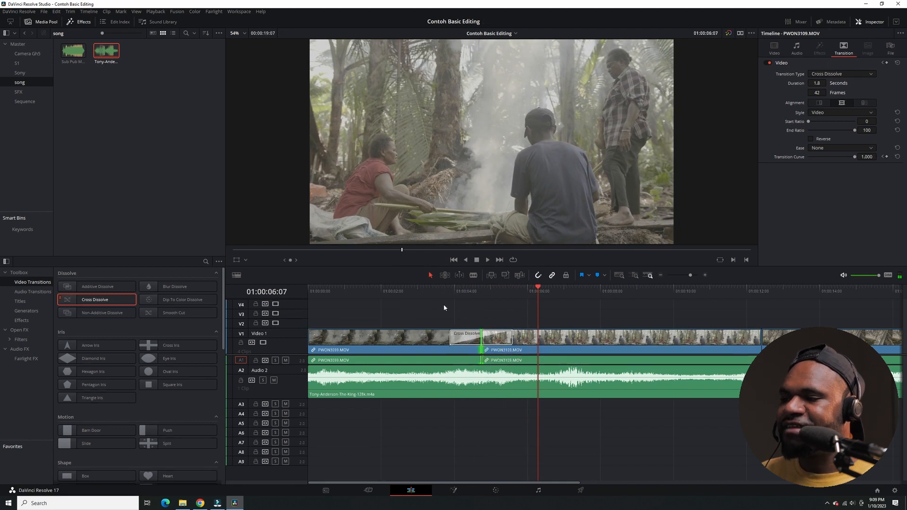
click(436, 292)
key(space)
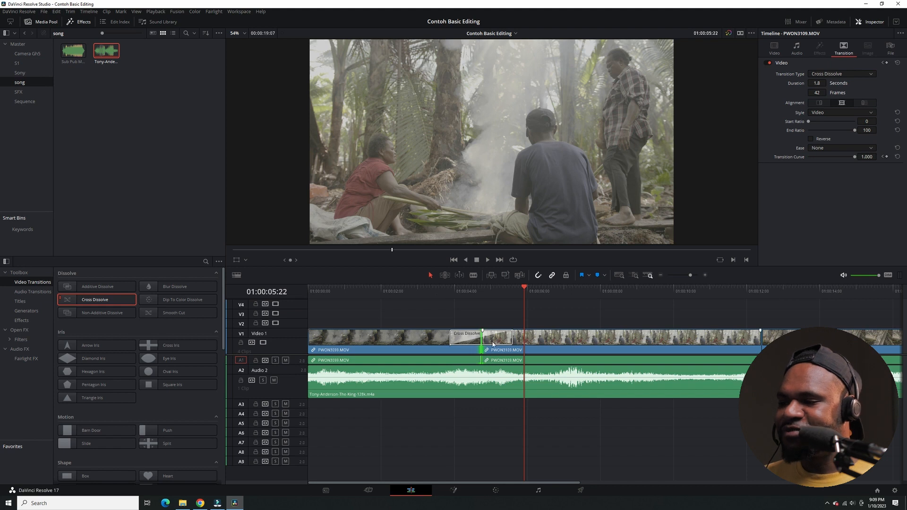
Apply a Blur Dissolve to the cut between the second and third video clips and play it back.
click(382, 336)
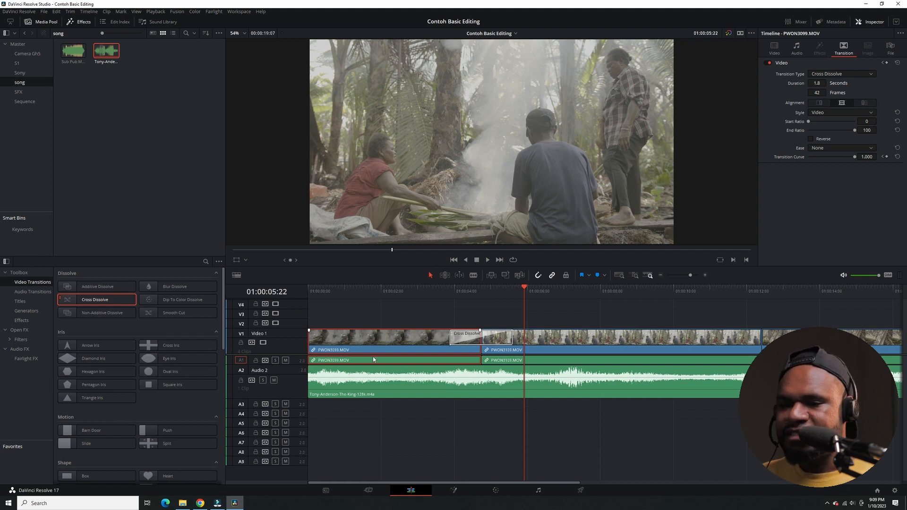
scroll(373, 360, down, 2)
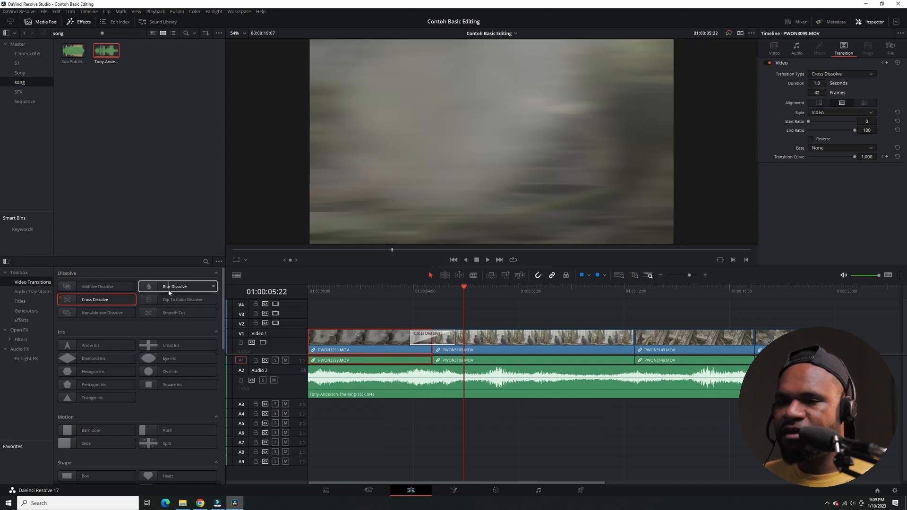
drag(168, 292, 634, 337)
click(617, 294)
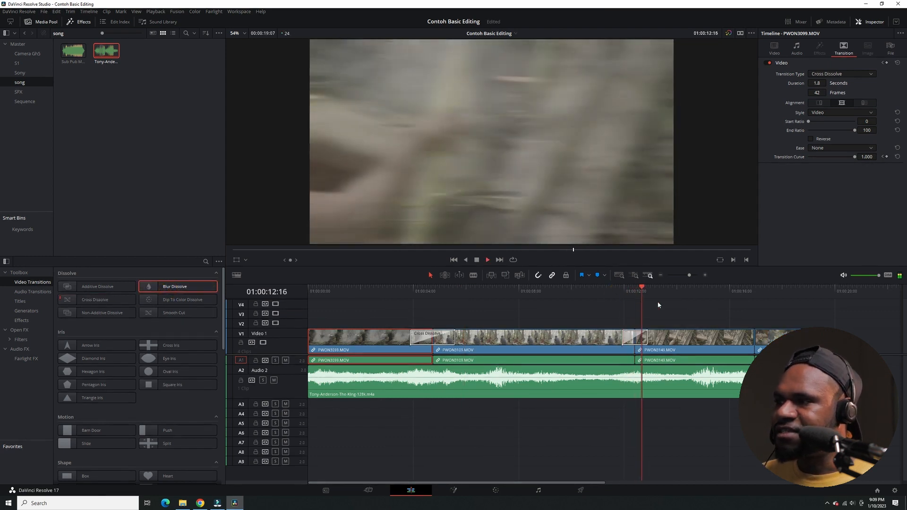
key(space)
Replace the transition between the second and third video clips with a Smooth Cut and play it back.
drag(181, 314, 634, 339)
click(614, 294)
key(space)
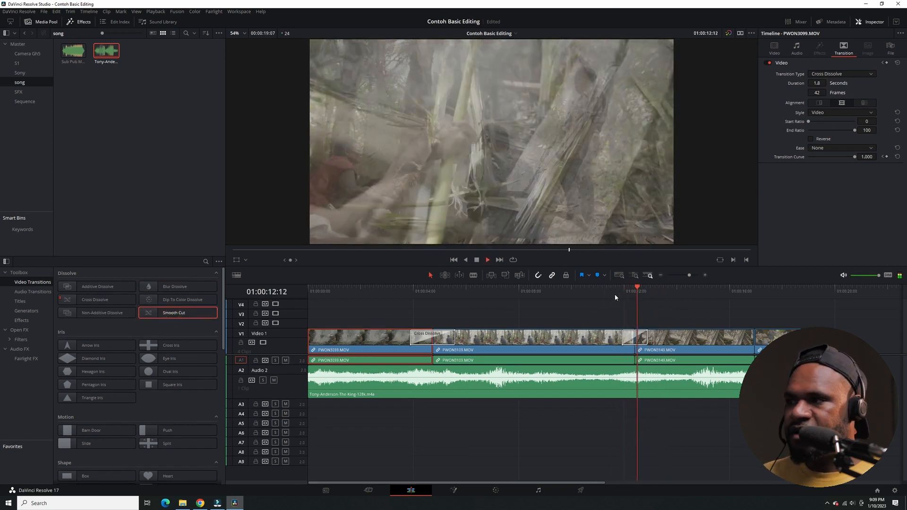
Replace the Cross Dissolve between the first two clips with a Diamond Iris, play it back, and swap it for a Slide.
scroll(100, 381, down, 1)
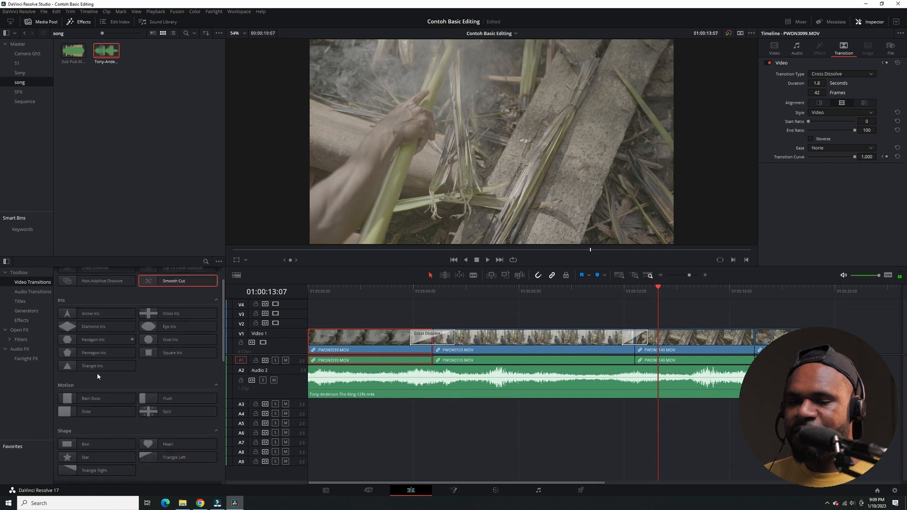
drag(93, 326, 428, 336)
click(404, 296)
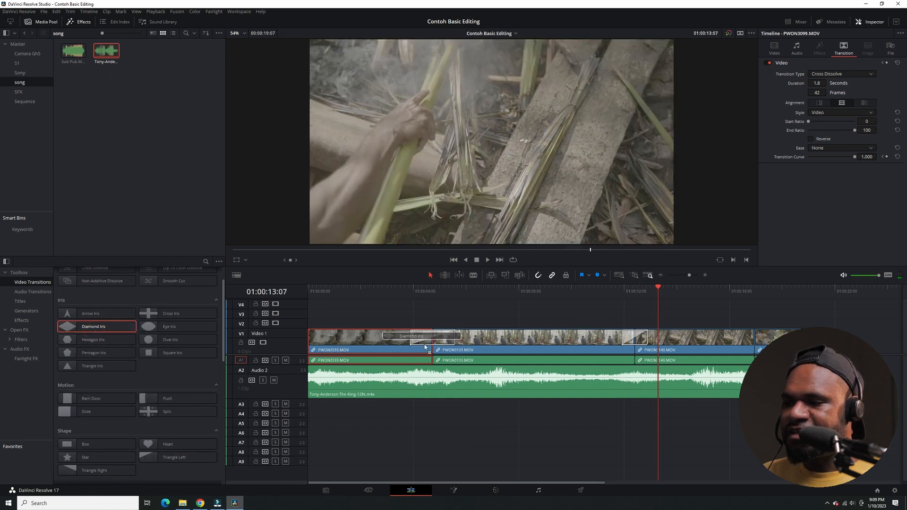
key(space)
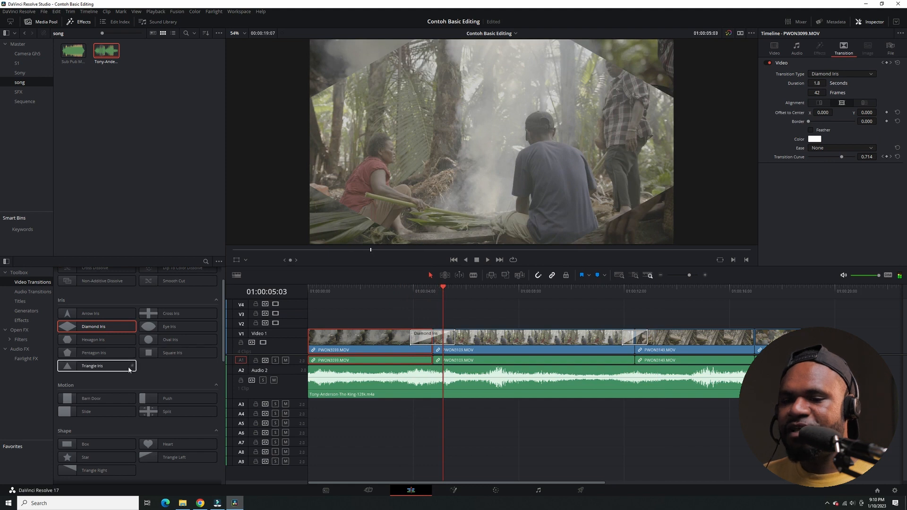
scroll(95, 367, down, 2)
drag(85, 348, 433, 340)
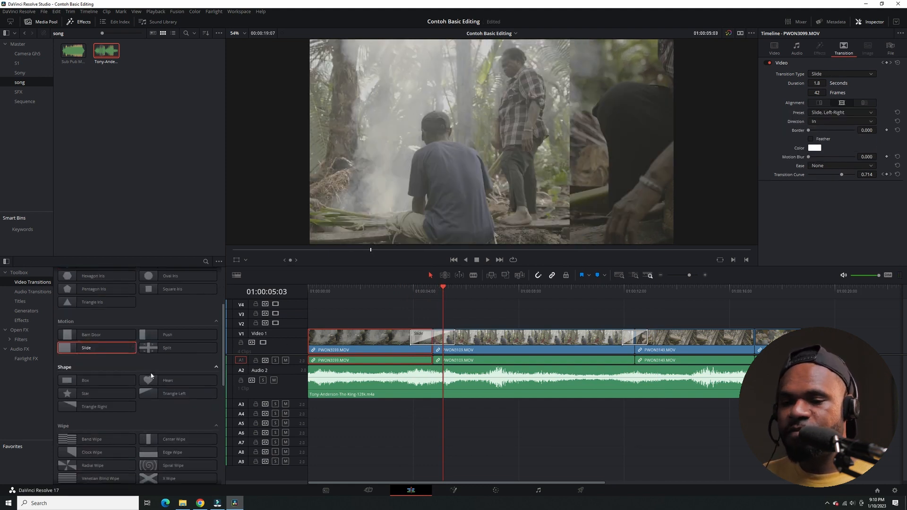
Replace the Slide between the first two video clips with the Paint On transition and play it back.
scroll(151, 376, down, 8)
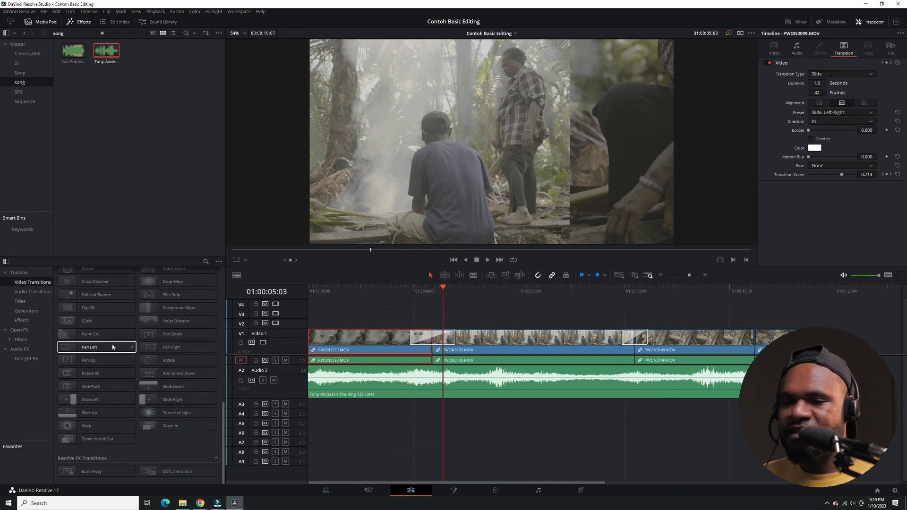
drag(94, 333, 420, 339)
click(405, 290)
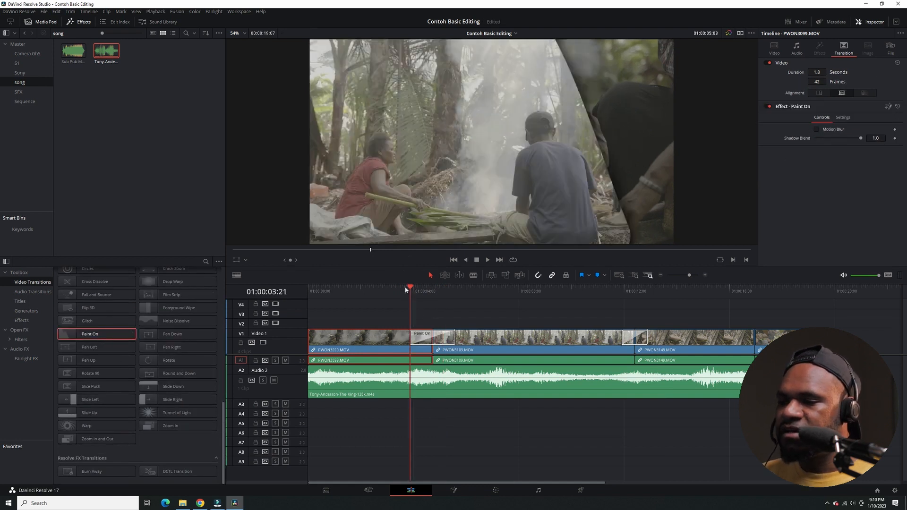
key(space)
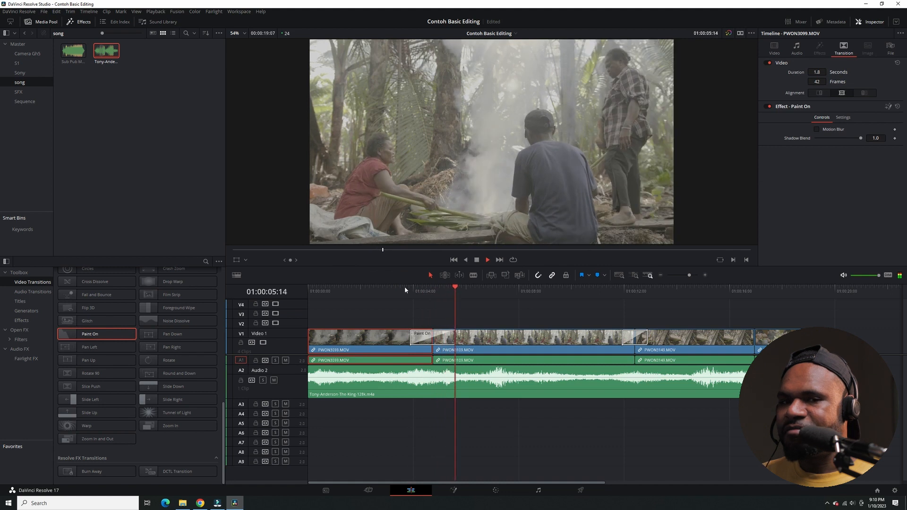
key(space)
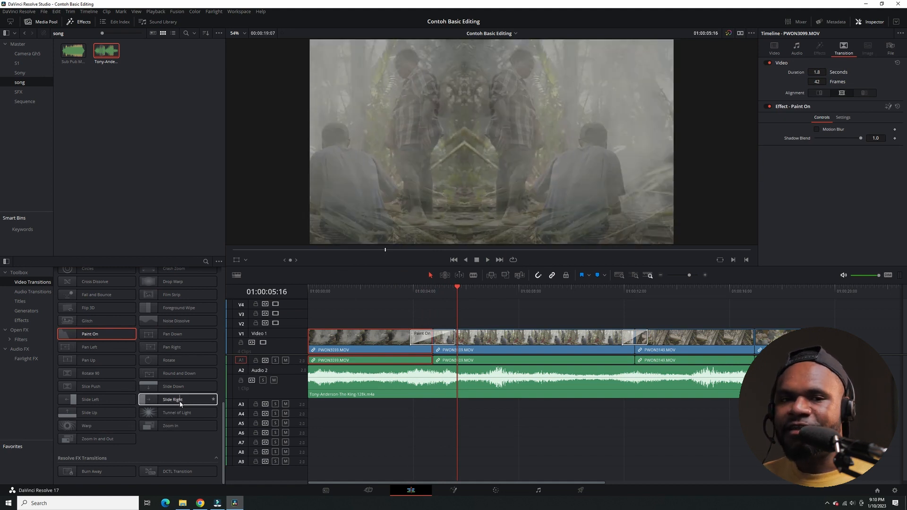
Show the Audio Transitions category in the effects library.
scroll(180, 404, up, 10)
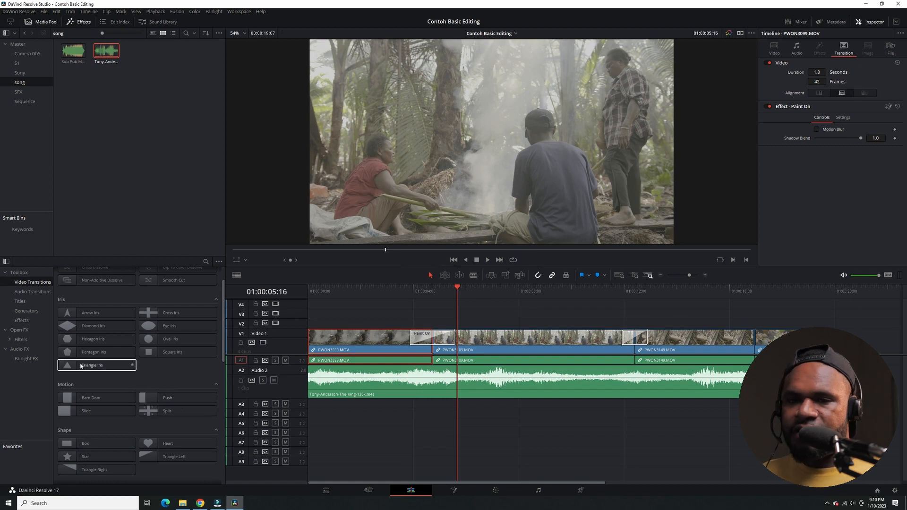
click(34, 293)
click(34, 292)
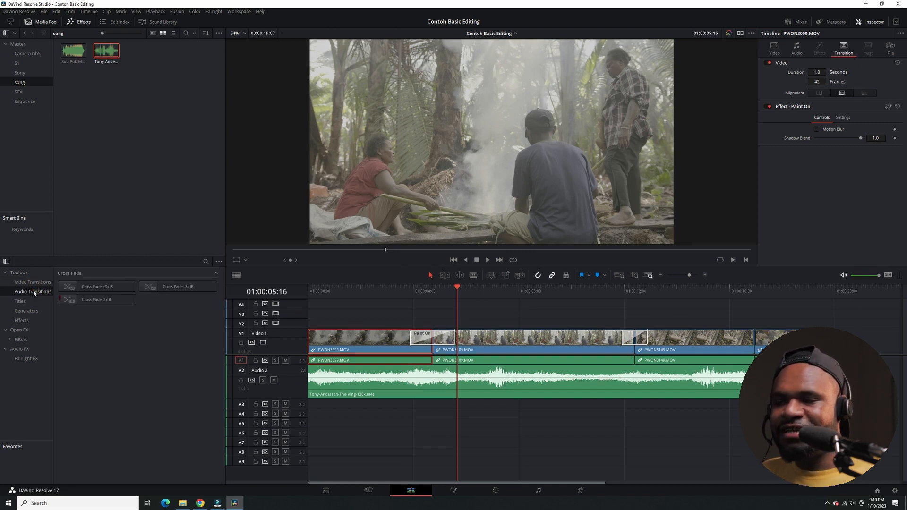
Mark a short excerpt of Sub Pub Music - Submersive.mp3 from about six seconds in and overwrite it onto Audio 2 at about 01:00:10.
scroll(441, 389, down, 3)
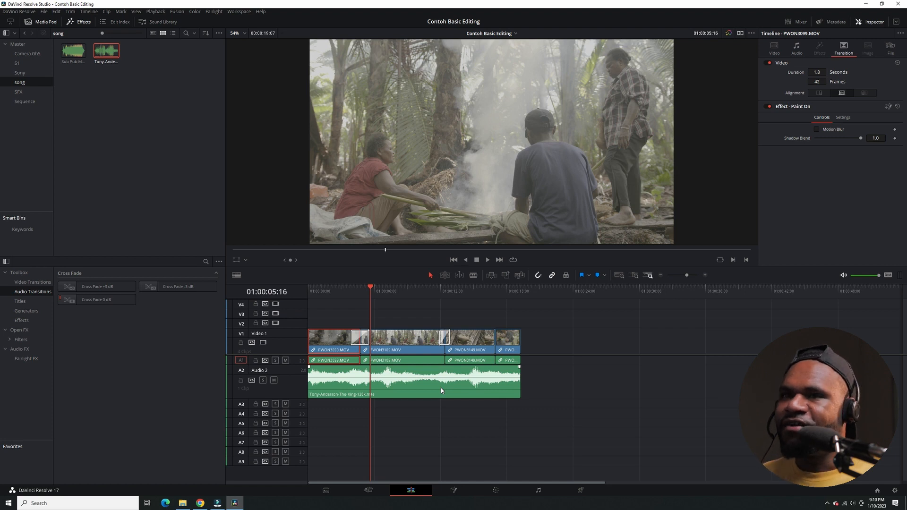
double_click(73, 51)
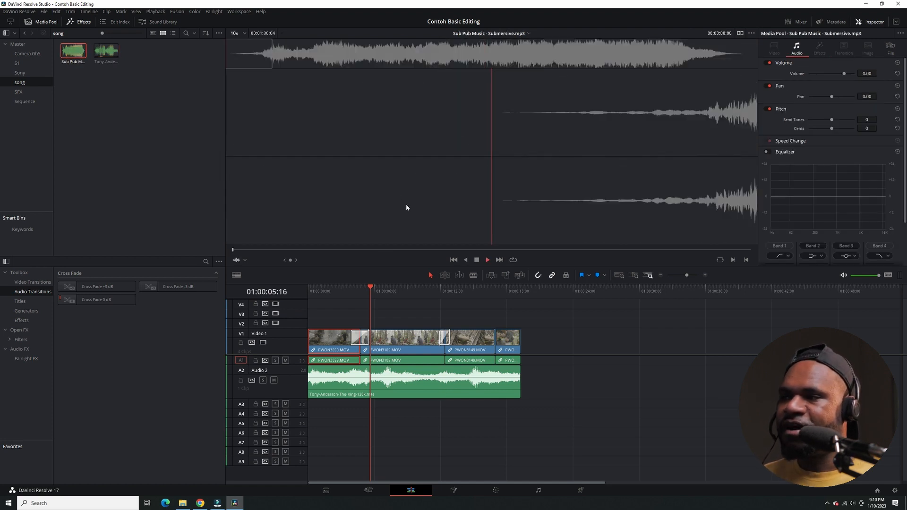
key(space)
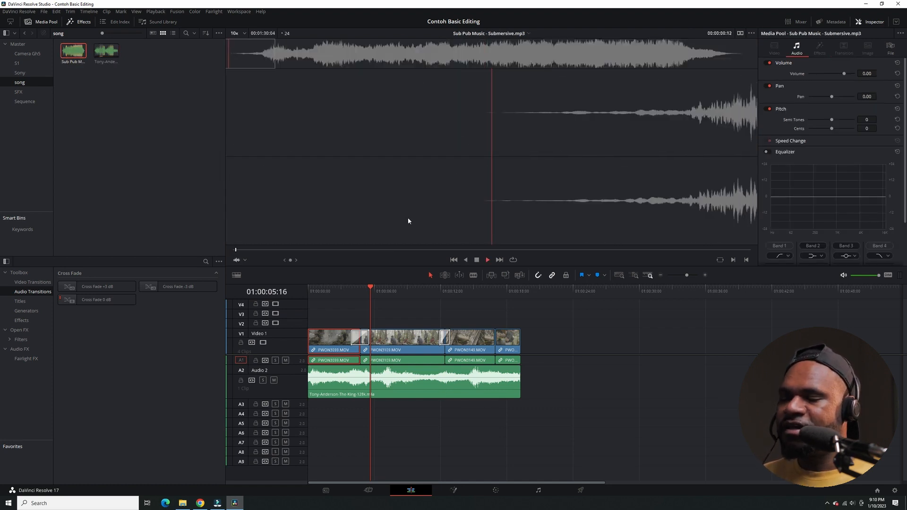
click(263, 251)
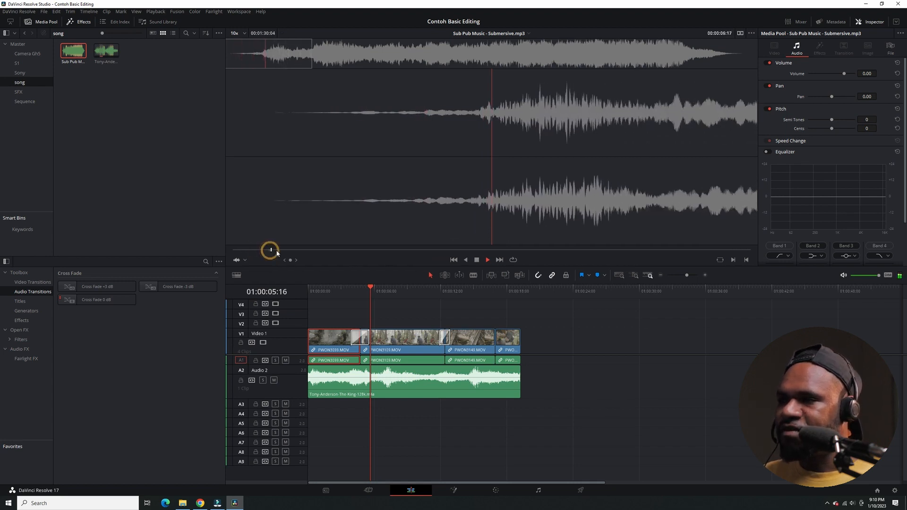
click(263, 252)
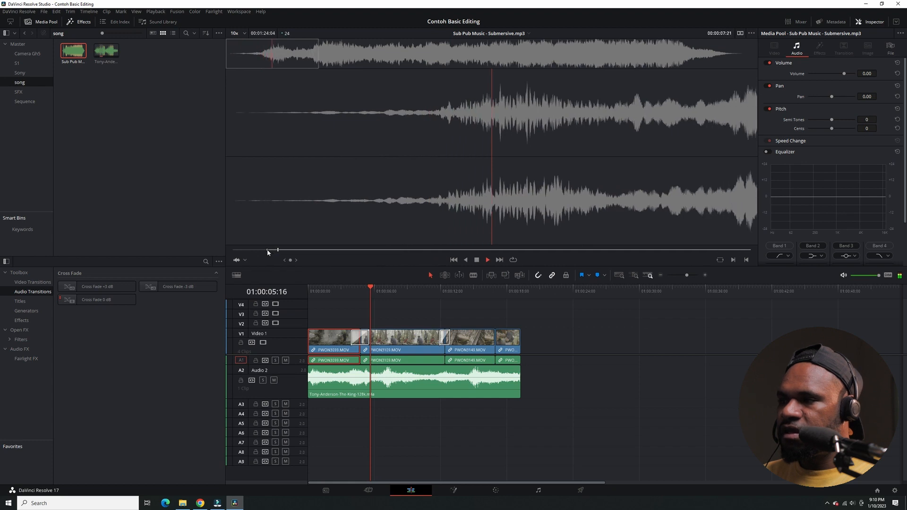
key(o)
key(space)
drag(494, 219, 421, 390)
Raise the system volume to 29 and play the timeline through the inserted music excerpt to about 01:00:15.
click(852, 503)
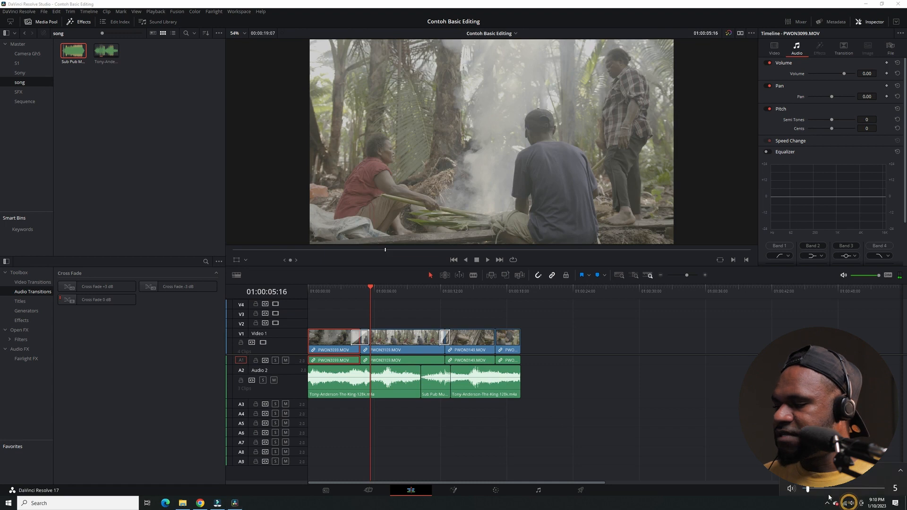
scroll(833, 490, up, 4)
click(387, 307)
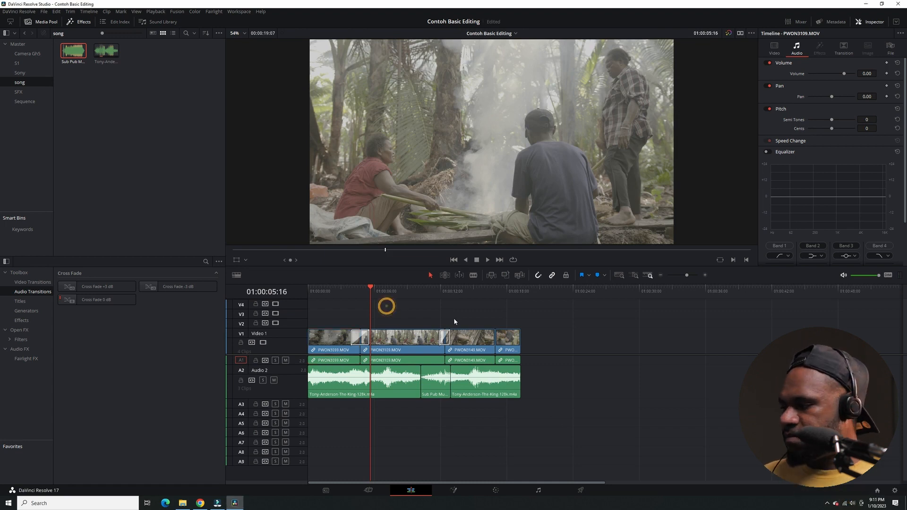
key(space)
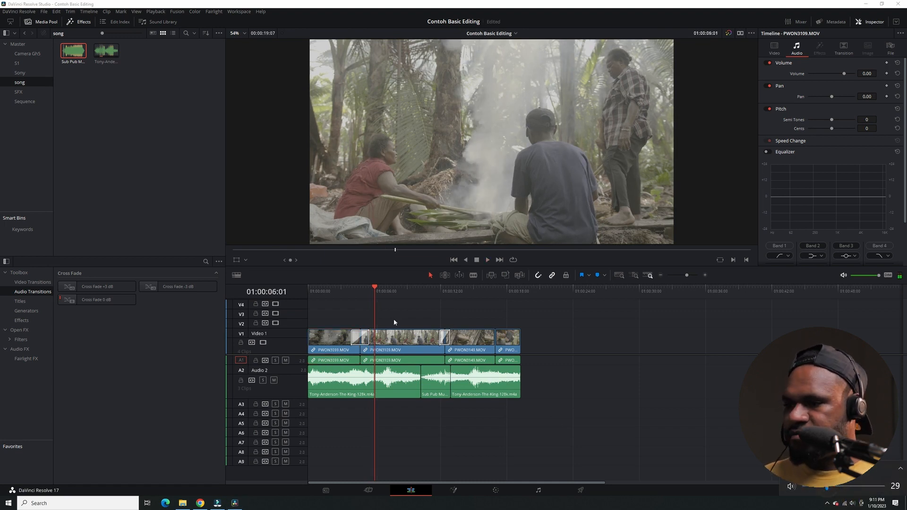
click(399, 296)
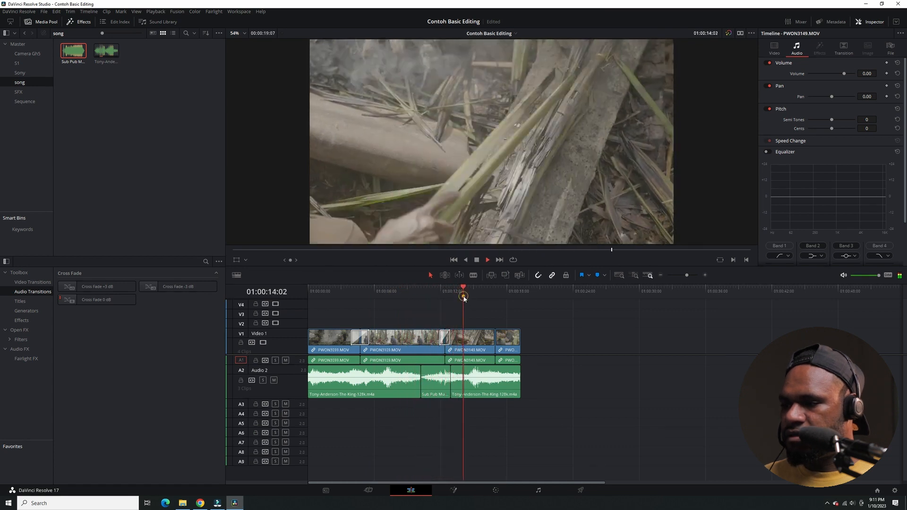
key(space)
Split the trailing Tony-Anderson-The-King piece on Audio 2 at 01:00:15:06 and delete both resulting parts.
click(465, 385)
key(ctrl+b)
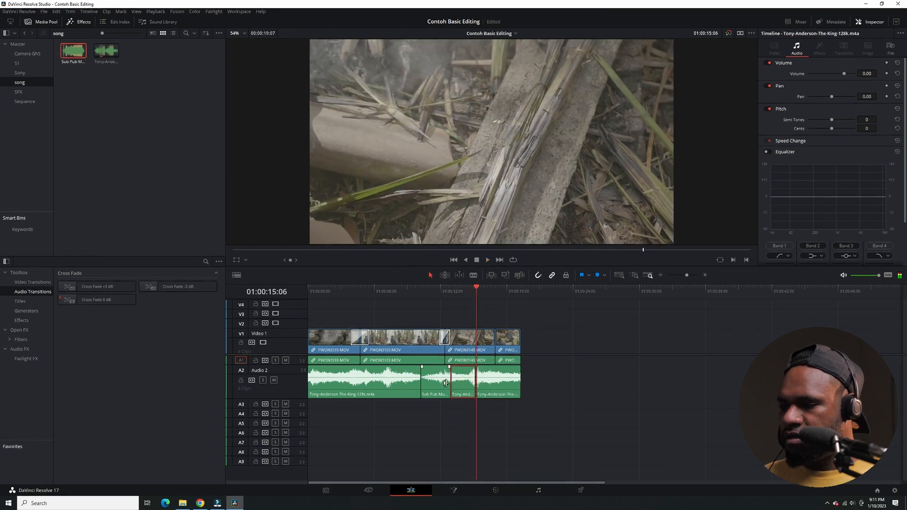
click(473, 383)
click(461, 383)
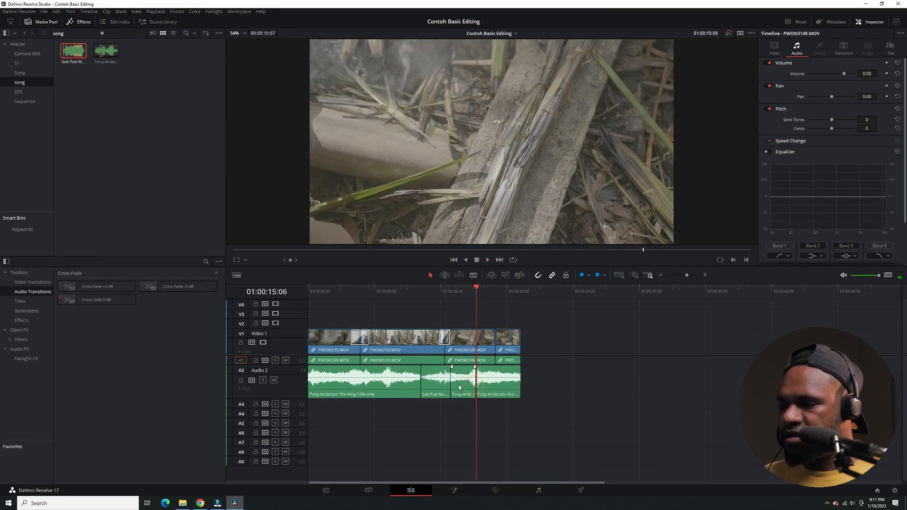
key(BackSpace)
click(492, 385)
key(BackSpace)
Extend the end of the Sub Pub Music clip on Audio 2 to about 01:00:25:04 and play it back.
drag(450, 382, 587, 382)
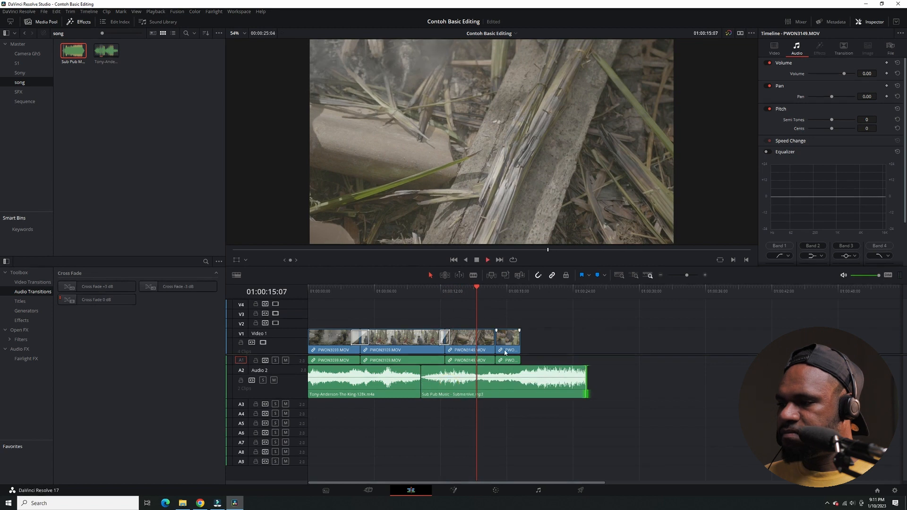
key(space)
click(514, 293)
click(508, 294)
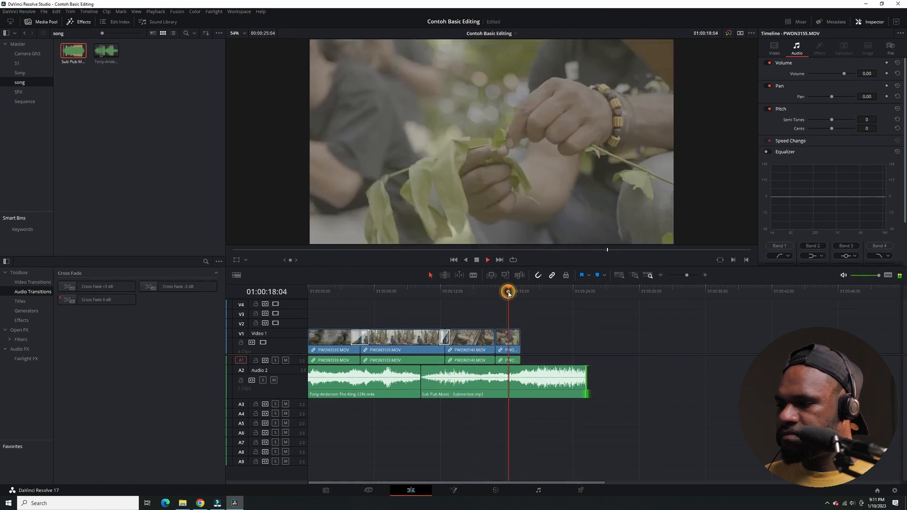
Trim the start of the Sub Pub Music clip past its quiet intro and butt it against the end of the first song.
drag(421, 385, 452, 380)
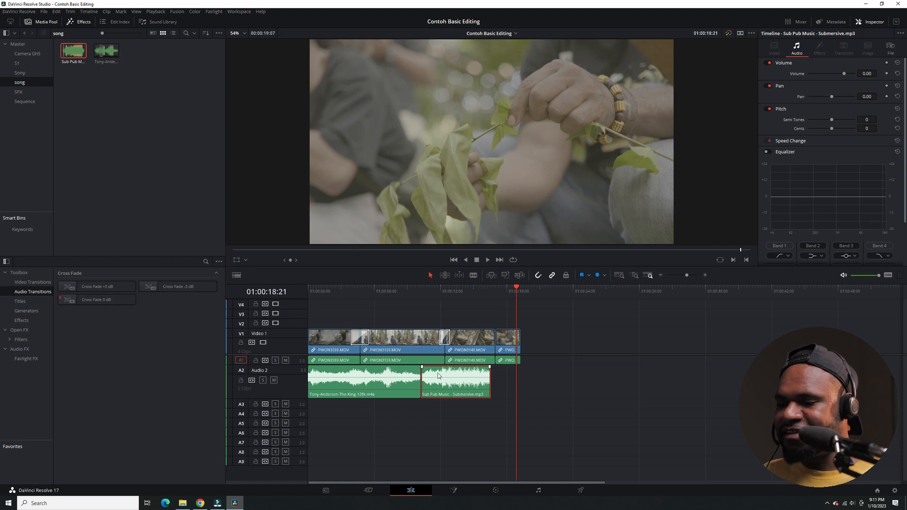
scroll(431, 389, up, 5)
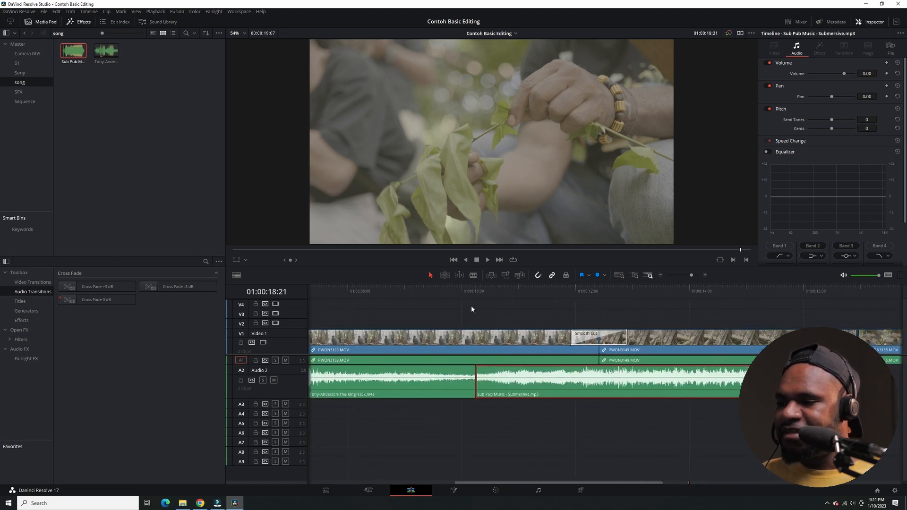
click(466, 290)
Set the volume of the Sub Pub Music clip on Audio 2 to -4.41 dB.
scroll(476, 388, up, 2)
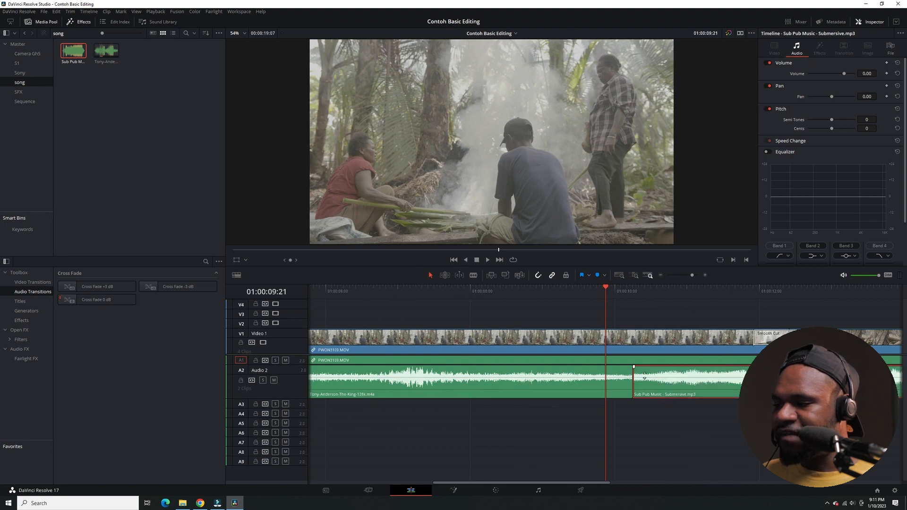
mouse_move(644, 375)
mouse_down()
mouse_move(646, 386)
mouse_move(637, 380)
mouse_up()
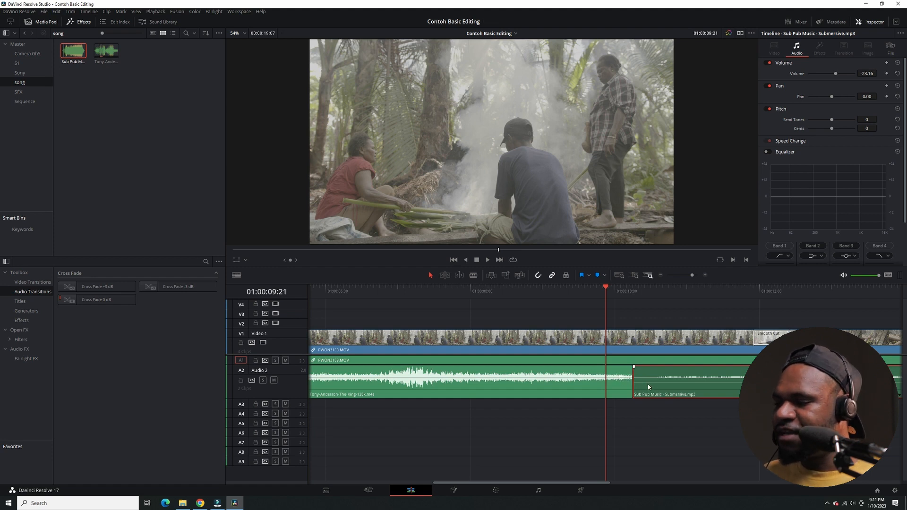
drag(648, 387, 648, 377)
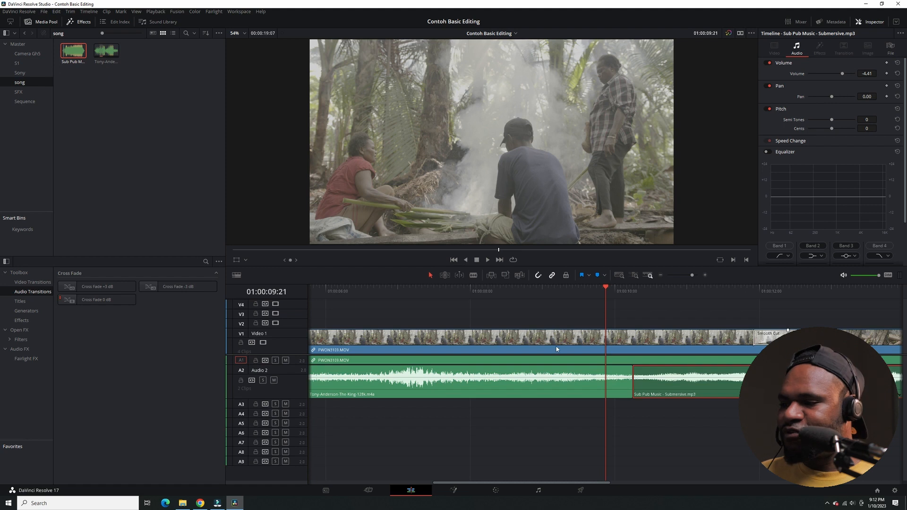
Add a Cross Fade +3 dB to the cut between the two songs on Audio 2.
scroll(531, 383, down, 2)
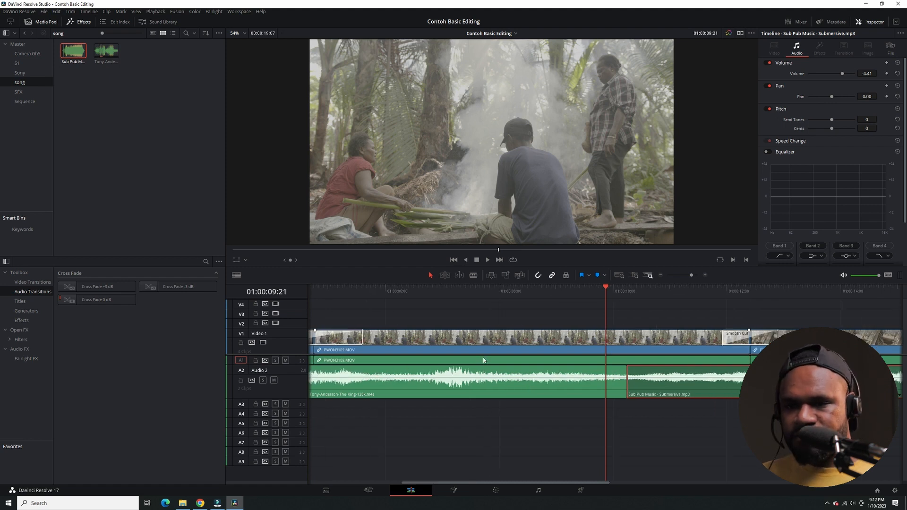
click(97, 300)
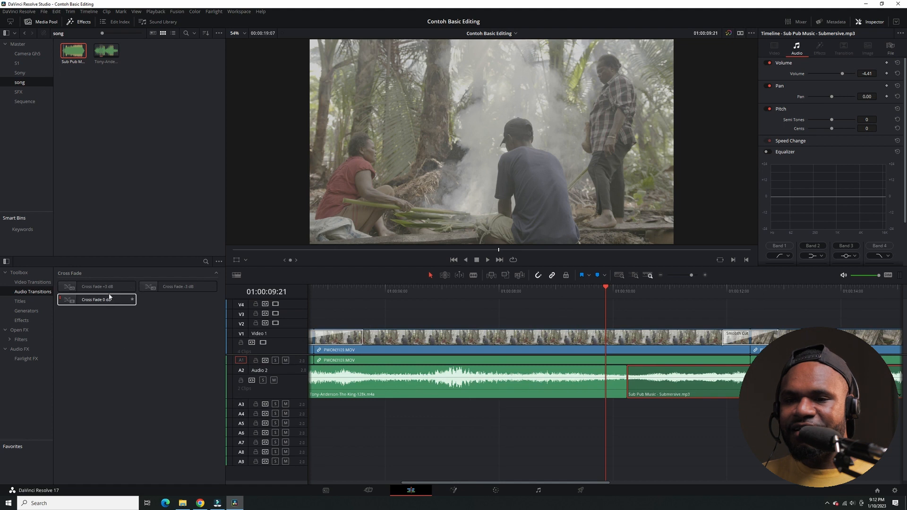
click(101, 290)
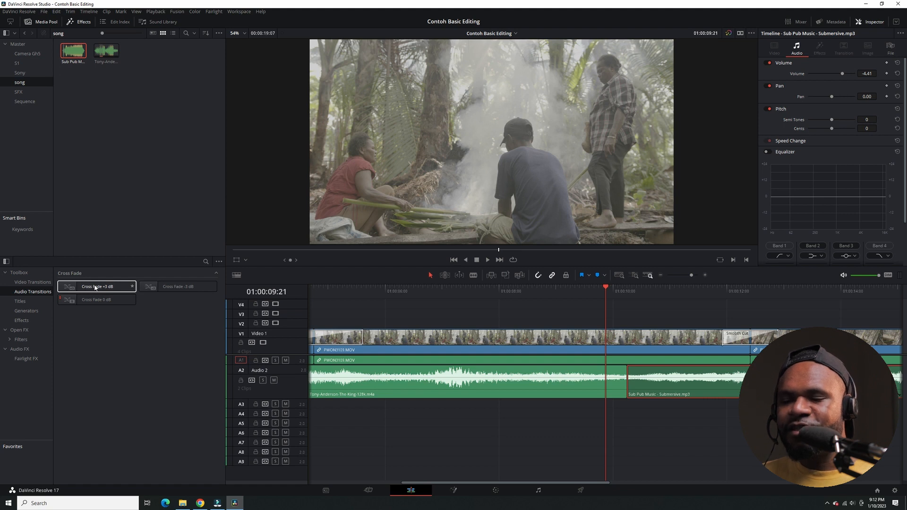
drag(95, 288, 623, 386)
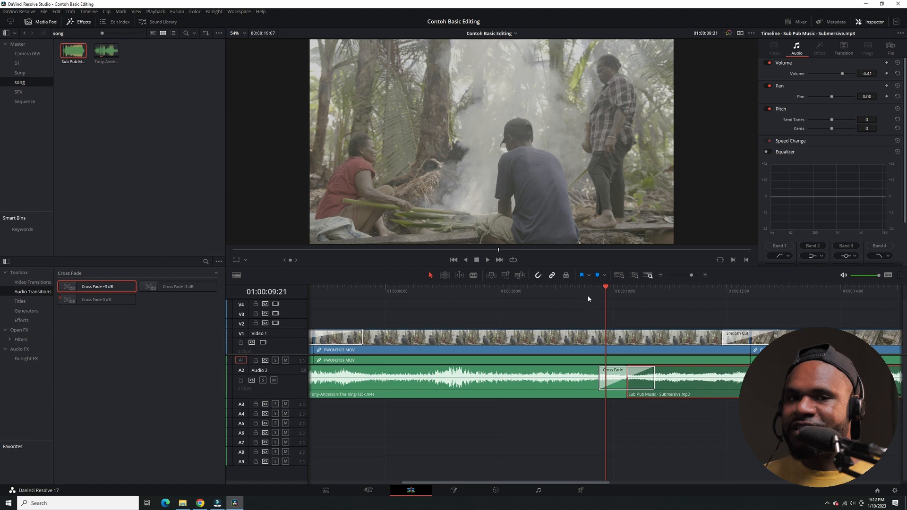
Play back the cut between the two songs on Audio 2 to hear the Cross Fade +3 dB.
click(588, 297)
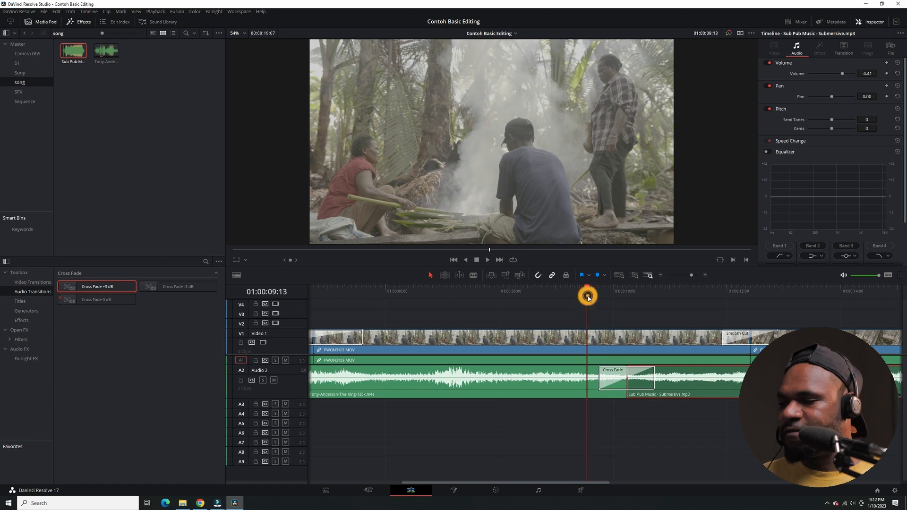
key(space)
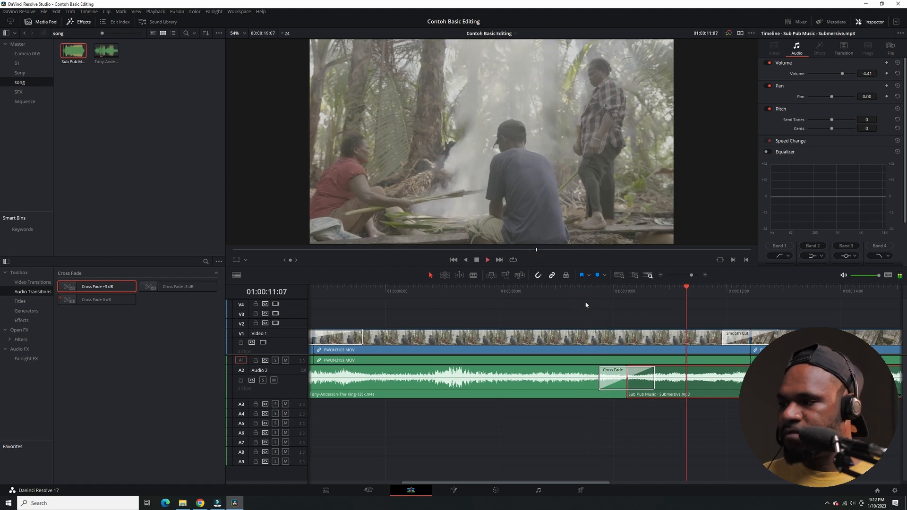
click(581, 291)
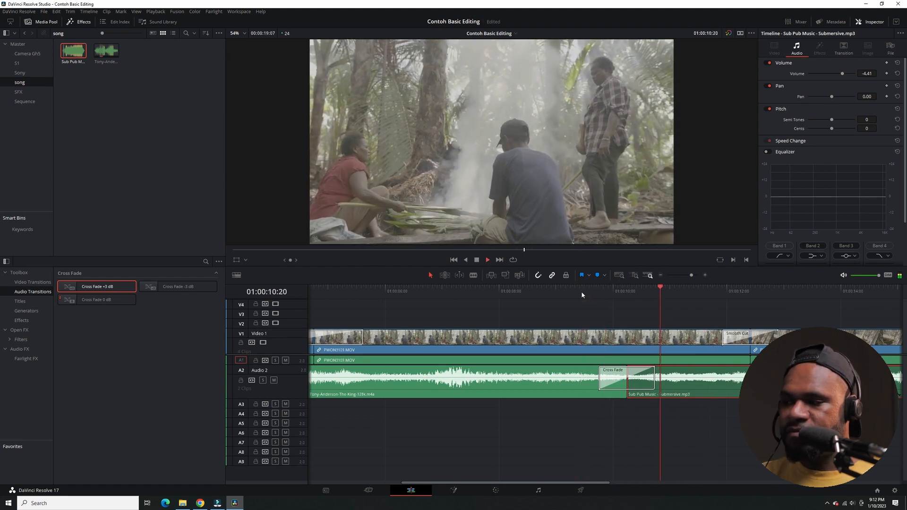
key(space)
Delete the cross fade between the two songs on Audio 2 and play the hard cut for comparison.
key(Delete)
click(573, 293)
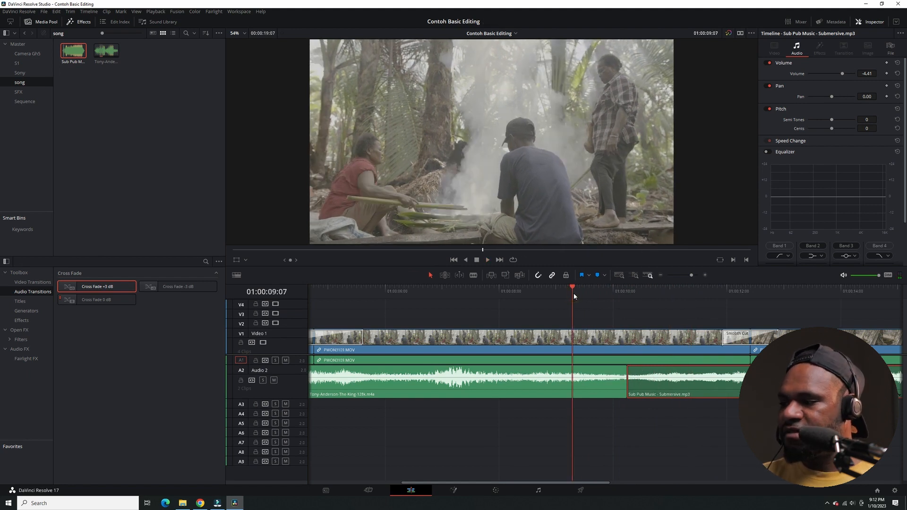
key(space)
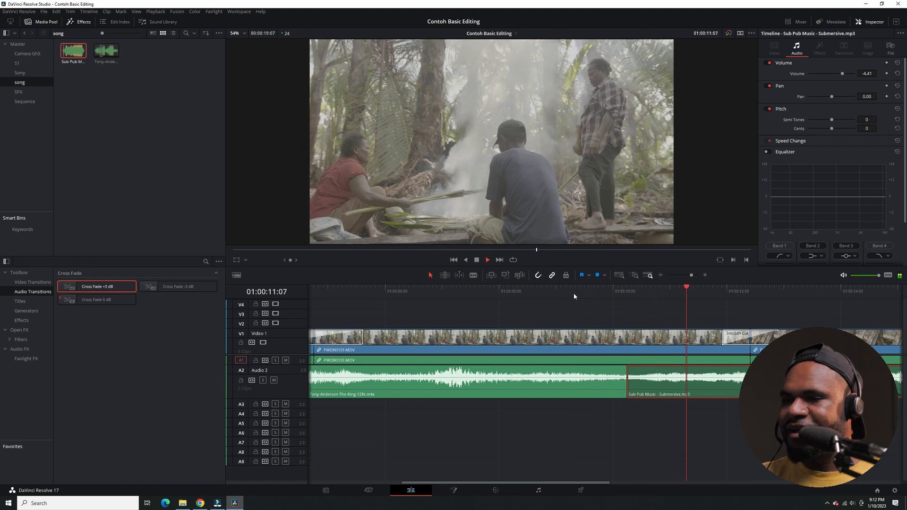
key(space)
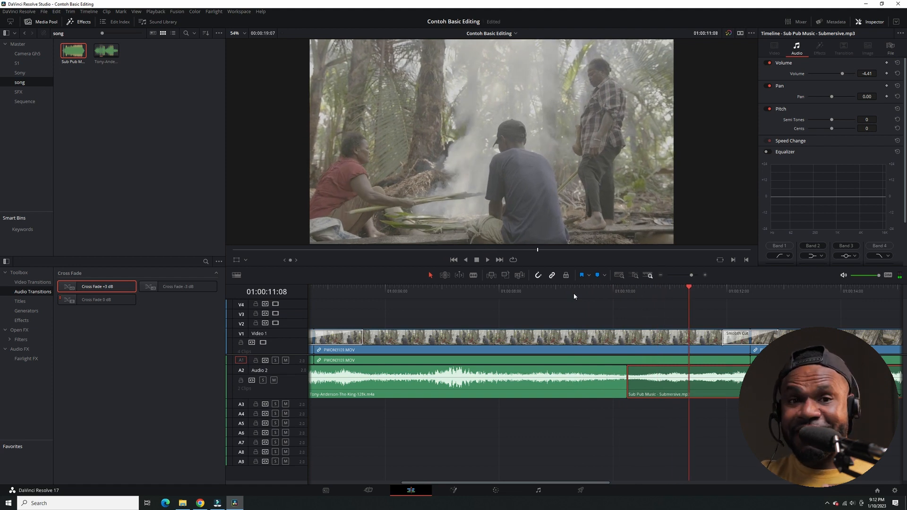
click(574, 294)
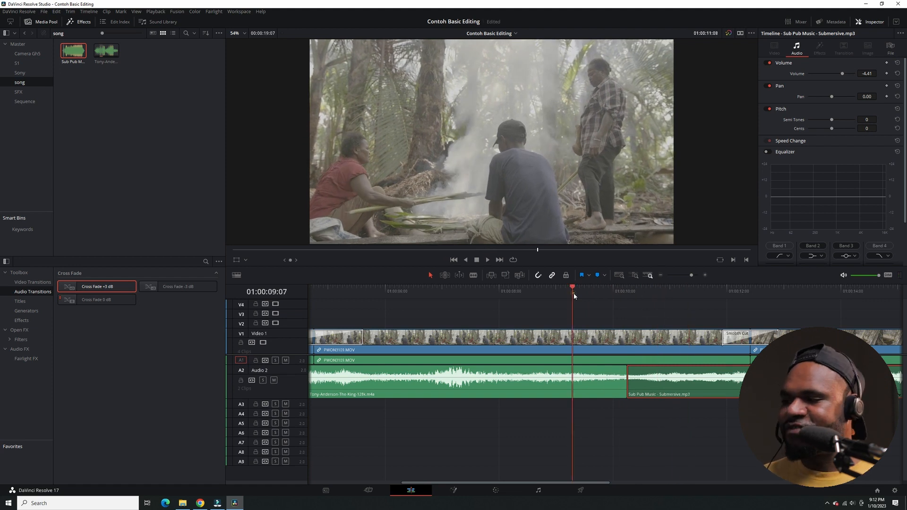
key(space)
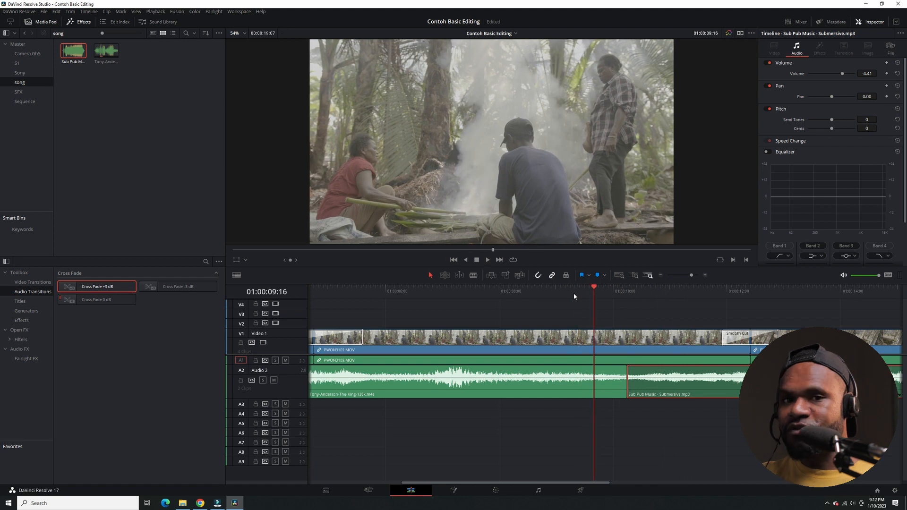
key(space)
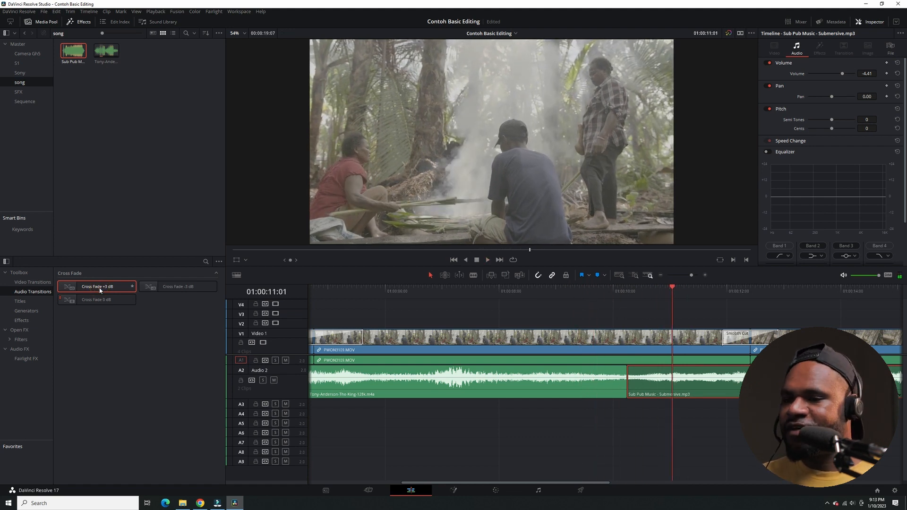
Put a Cross Fade +3 dB back on the cut between the two songs and play it.
drag(100, 288, 628, 373)
click(589, 294)
key(space)
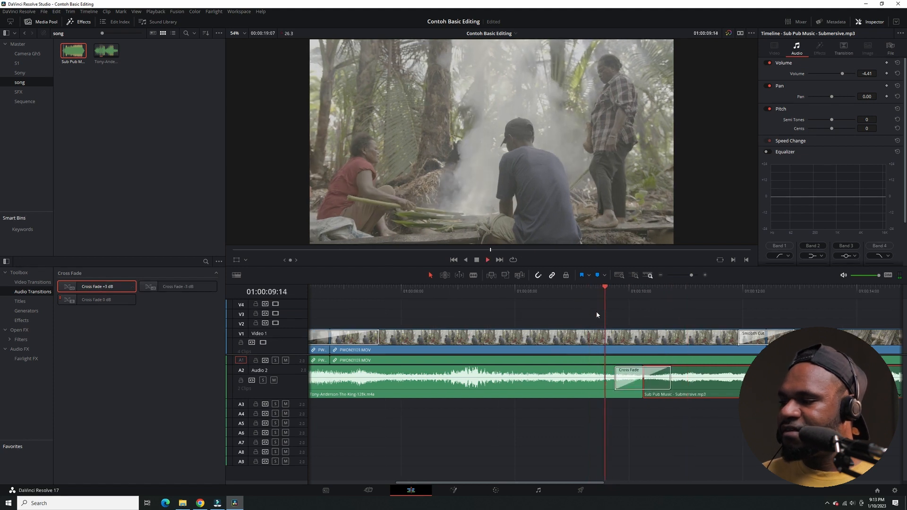
click(580, 293)
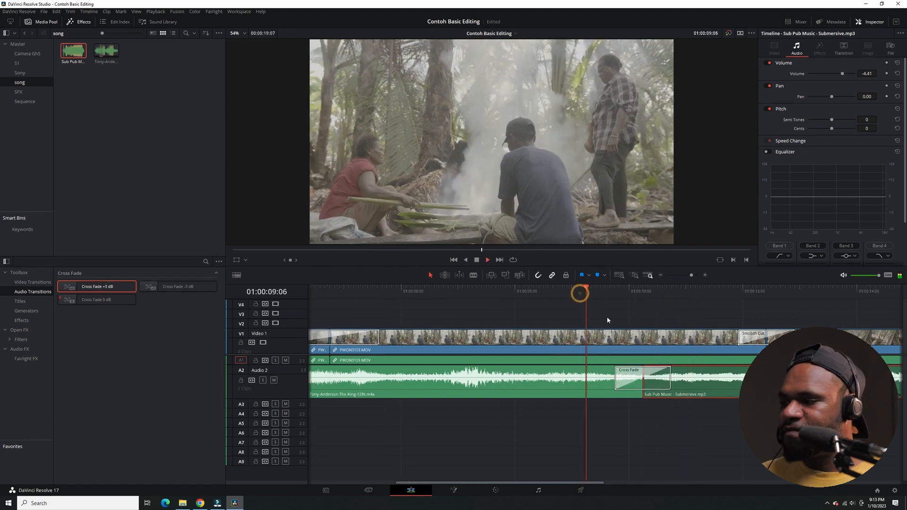
key(space)
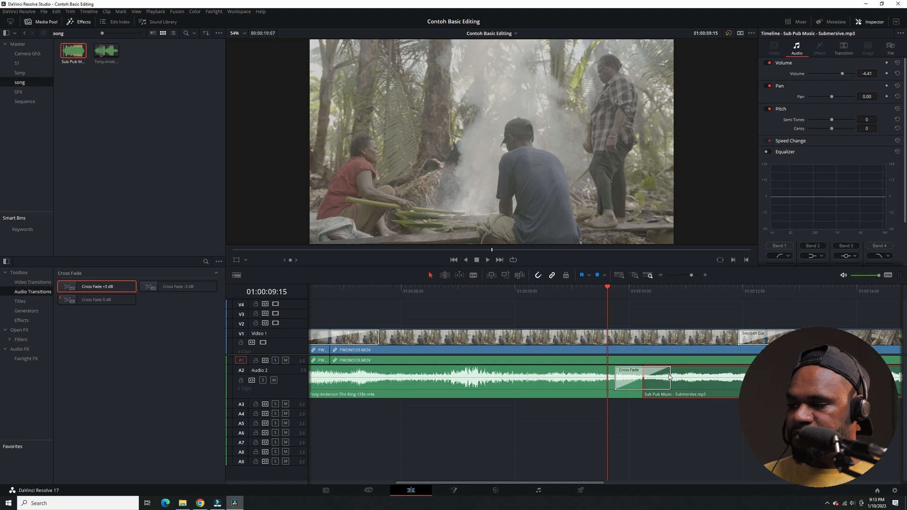
Lengthen the cross fade between the two songs to about 3.3 seconds (80 frames) and play through it.
drag(670, 376, 736, 377)
click(527, 296)
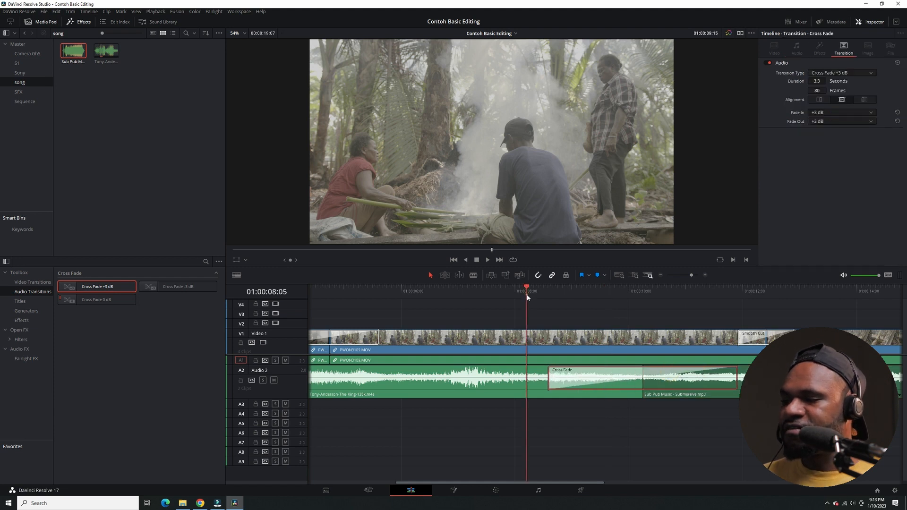
key(space)
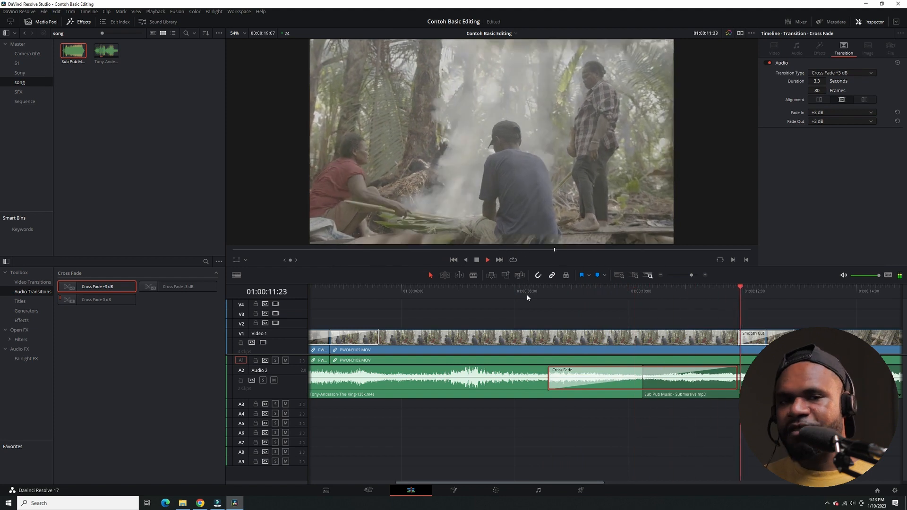
key(space)
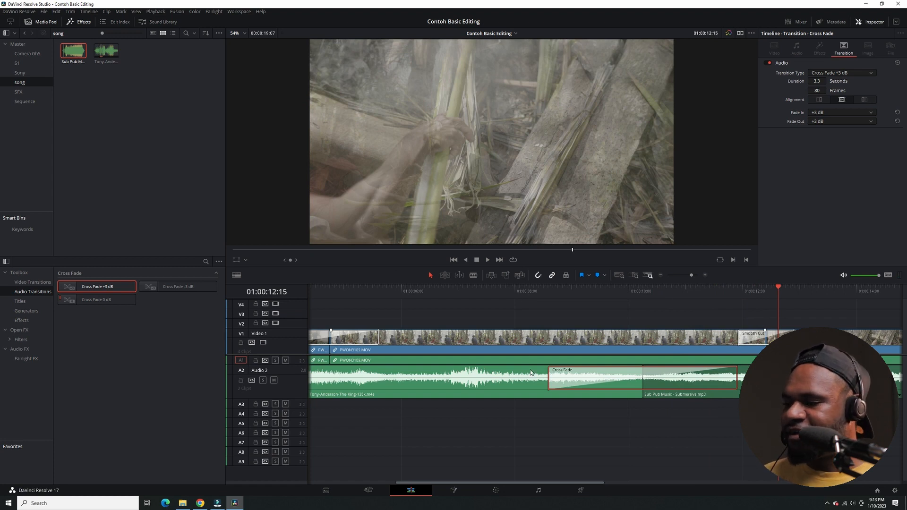
Replace the long cross fade between the two songs with Cross Fade -3 dB.
scroll(532, 371, down, 1)
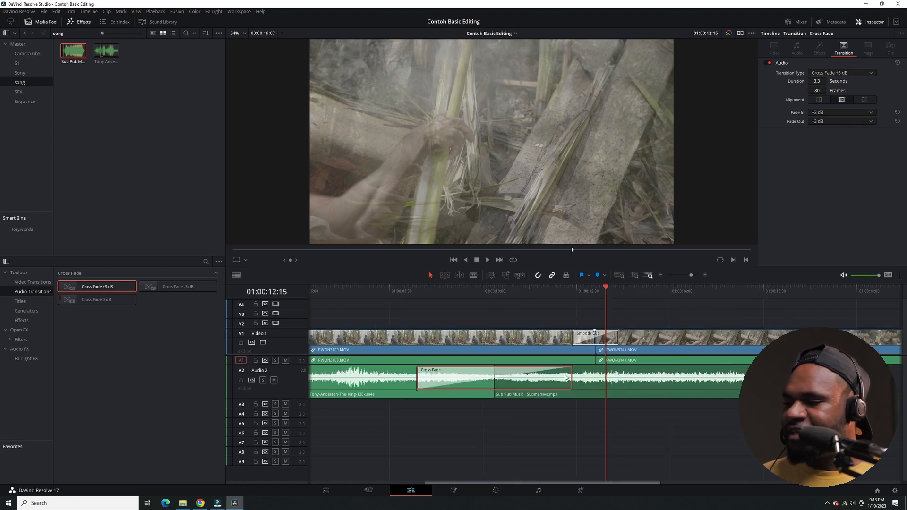
click(415, 304)
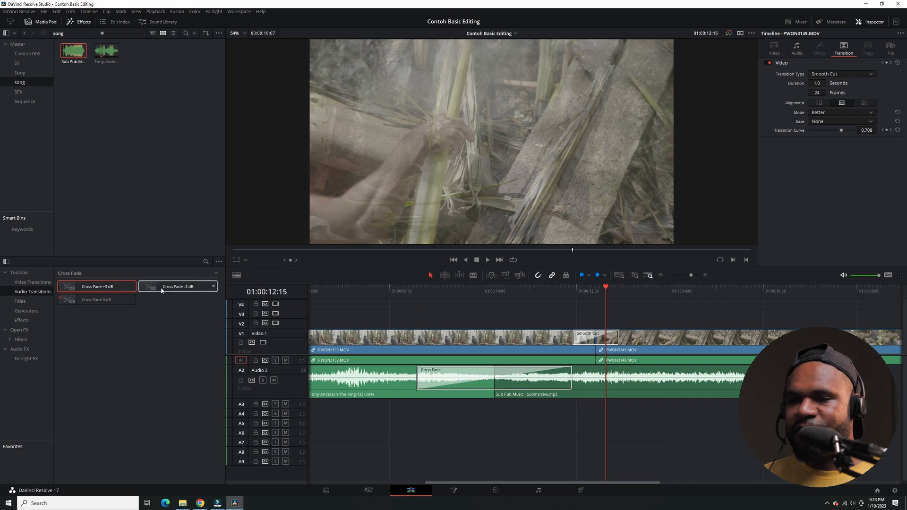
drag(165, 289, 480, 378)
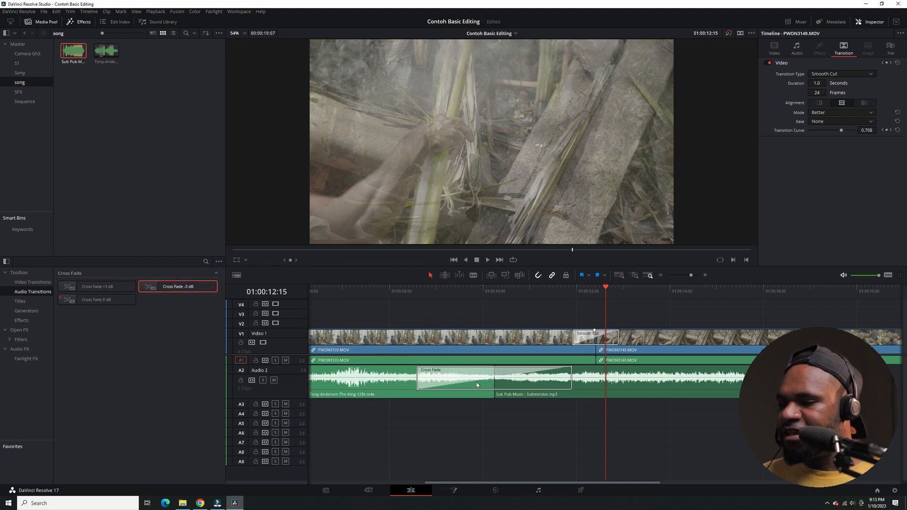
Remove the long cross fade from the cut between the two songs on Audio 2.
click(477, 385)
right_click(477, 387)
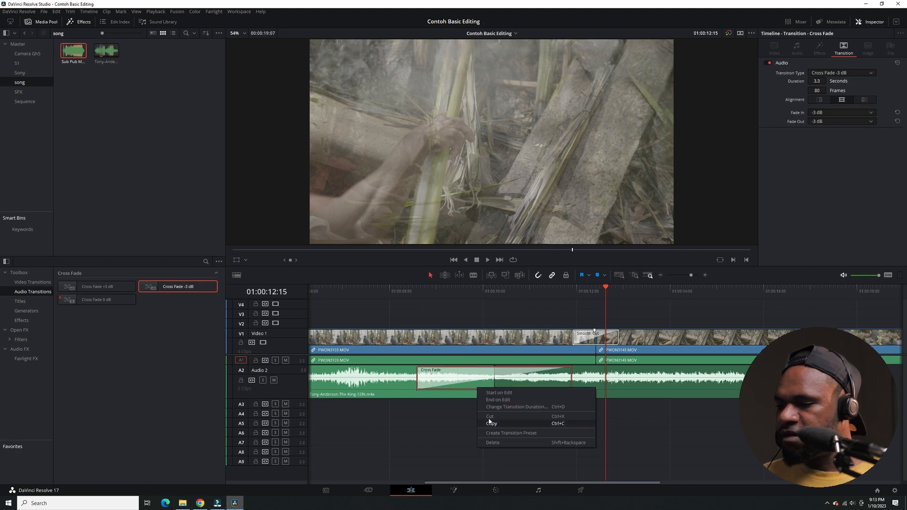
click(489, 421)
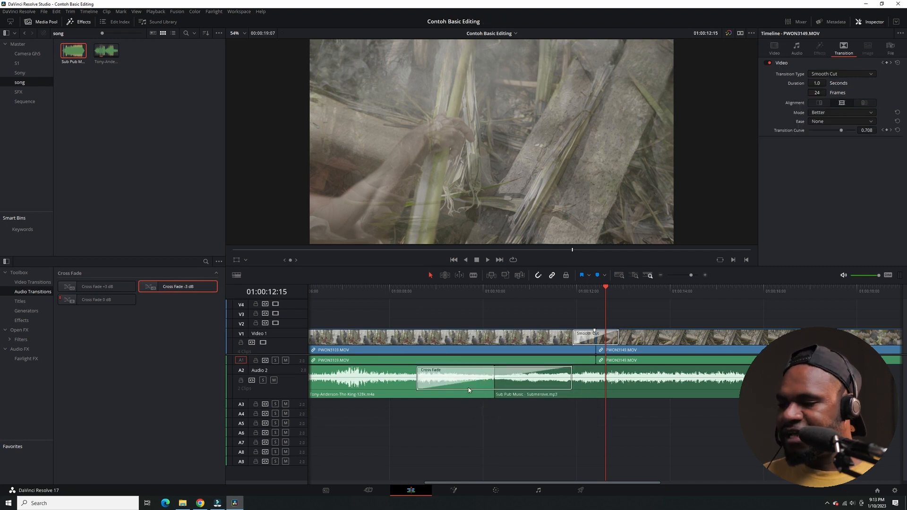
click(469, 387)
right_click(468, 388)
click(480, 417)
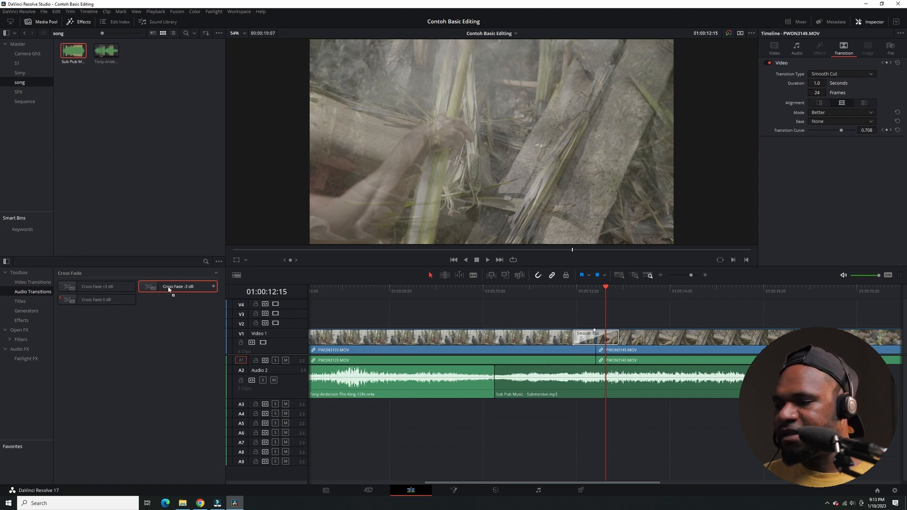
Add a Cross Fade -3 dB to the cut between the two songs on Audio 2 and play it back.
drag(165, 287, 523, 383)
click(477, 293)
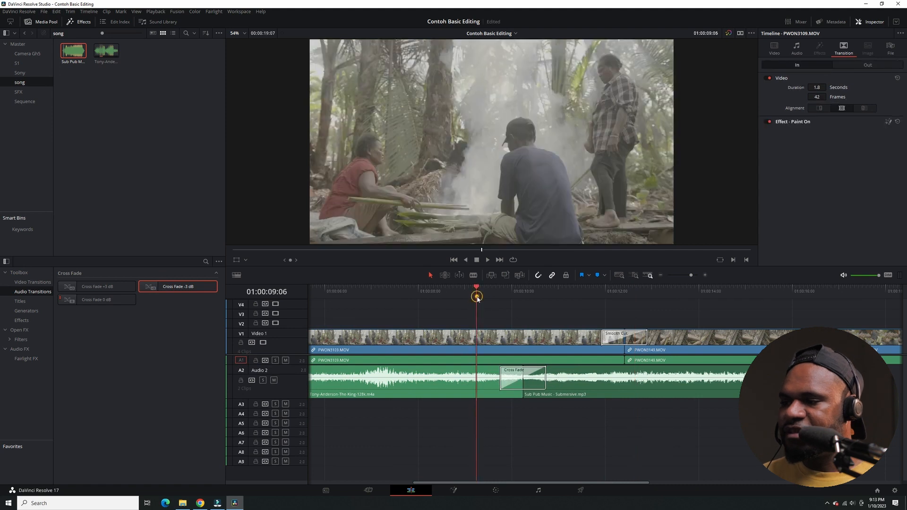
key(space)
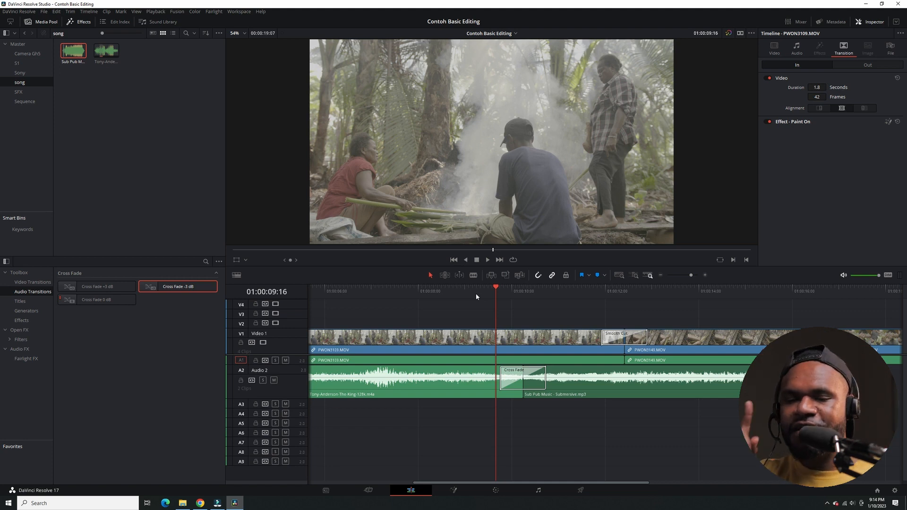
Play the opening of the first song from the start of the timeline.
key(ctrl+minus)
key(ctrl+minus)
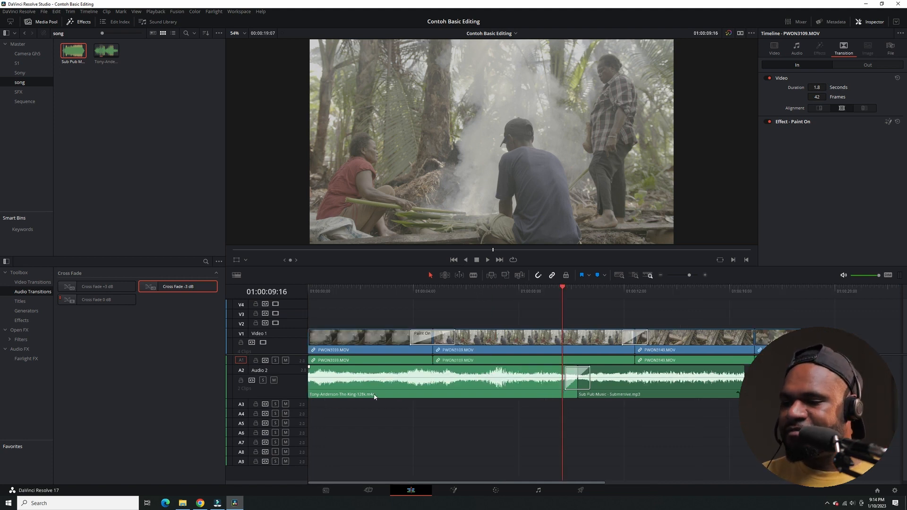
key(Home)
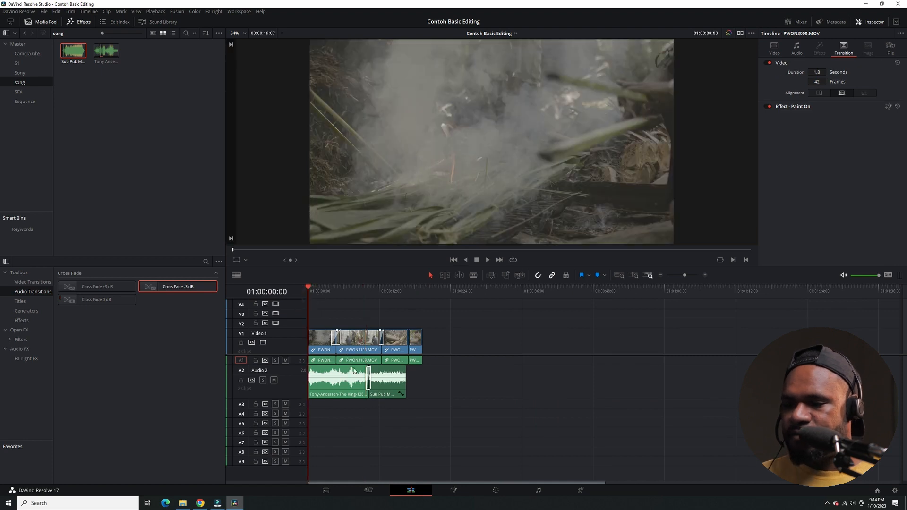
key(ctrl+equal)
key(ctrl+equal)
key(space)
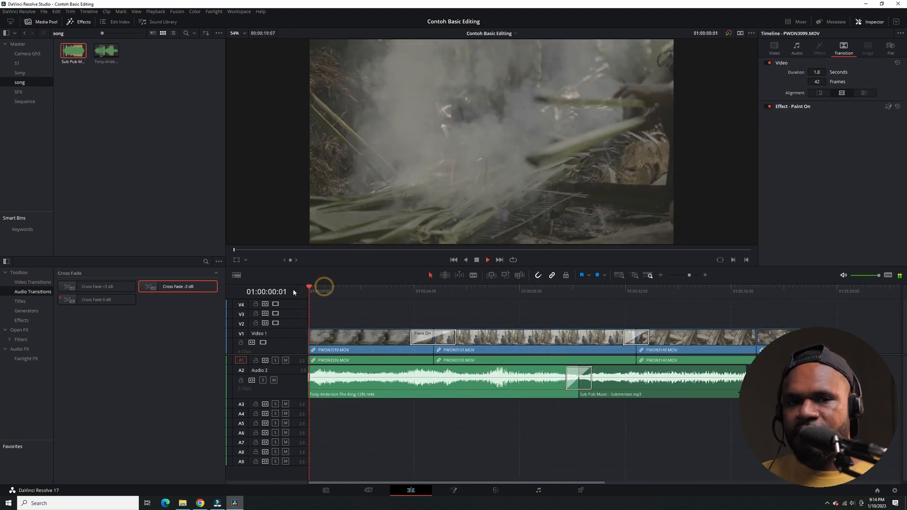
key(space)
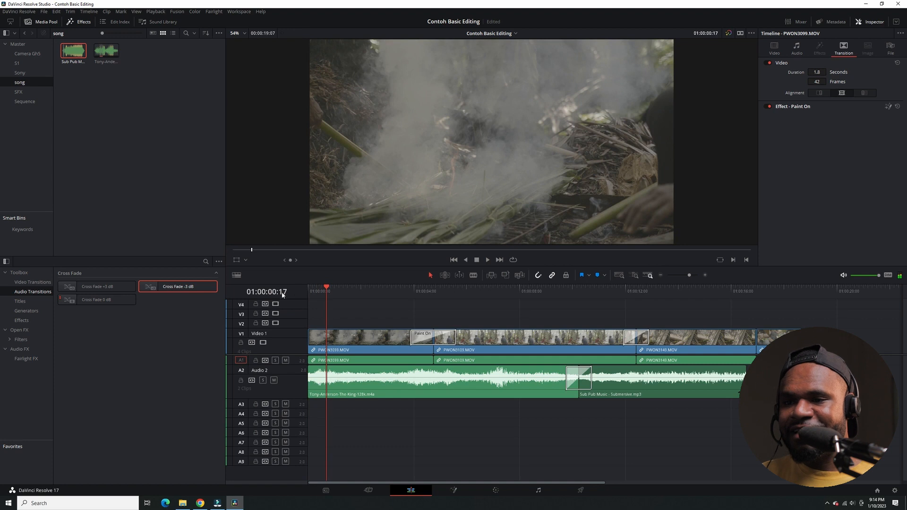
Add a Cross Fade -3 dB of about 2.0 seconds (46 frames) to the start of the first song and play it.
drag(174, 287, 359, 378)
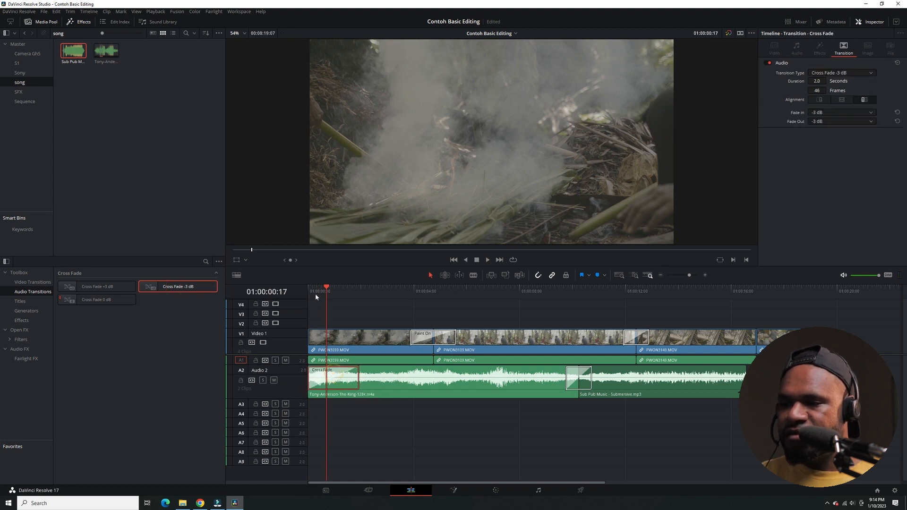
drag(321, 290, 289, 294)
key(space)
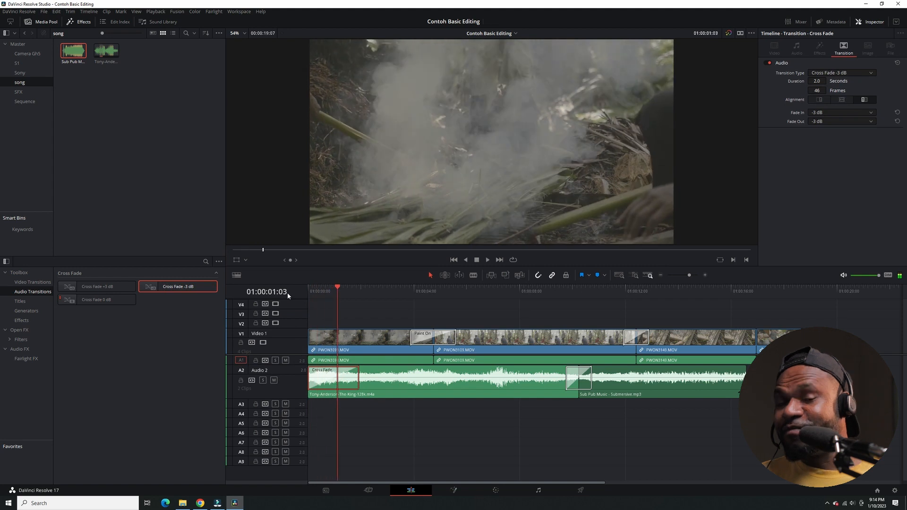
click(313, 293)
key(space)
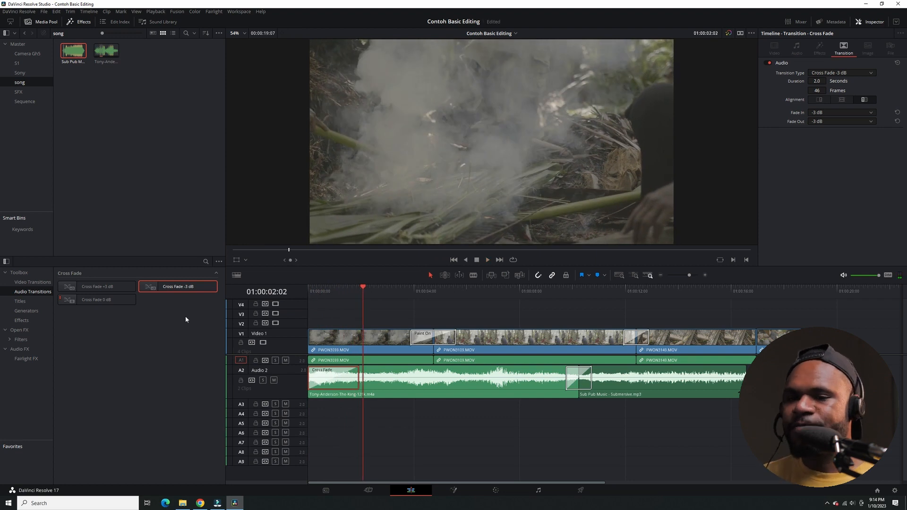
Replace the fade at the start of the first song with Cross Fade 0 dB and play it from the beginning.
drag(98, 302, 327, 378)
click(323, 302)
drag(316, 291, 293, 291)
key(space)
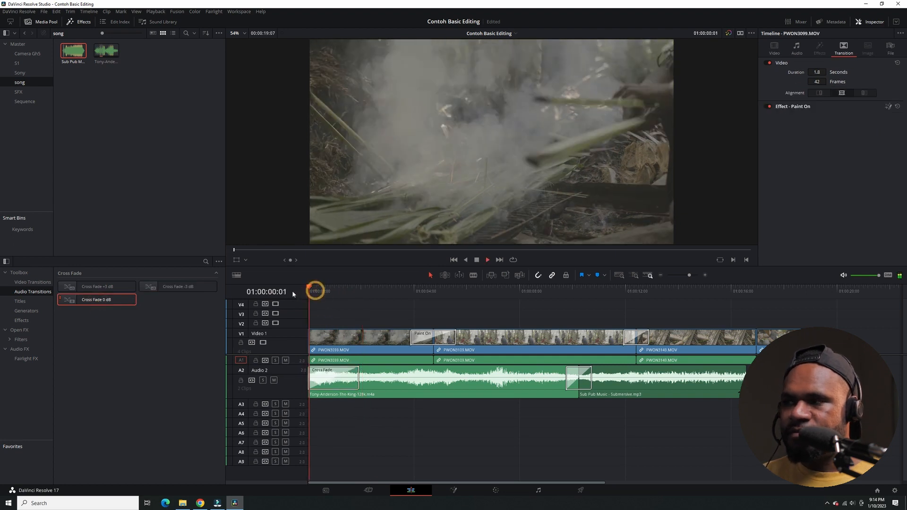
click(321, 292)
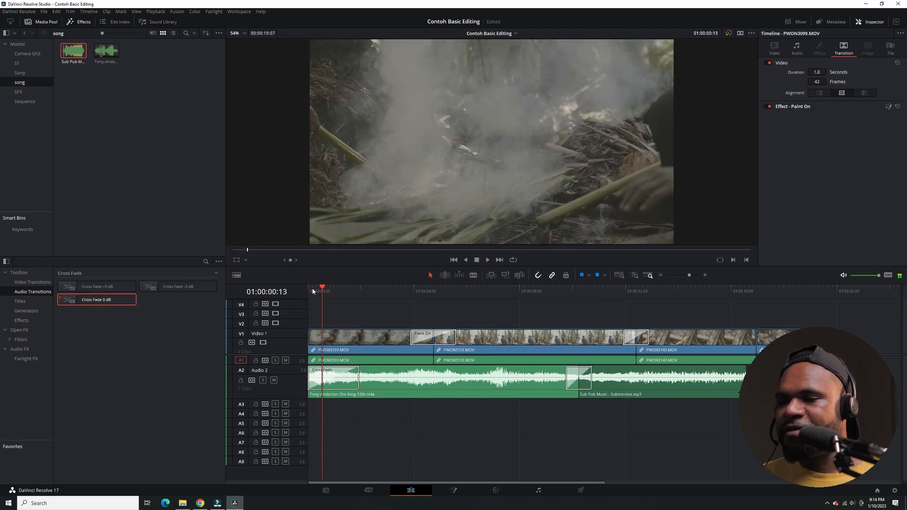
drag(312, 289, 130, 277)
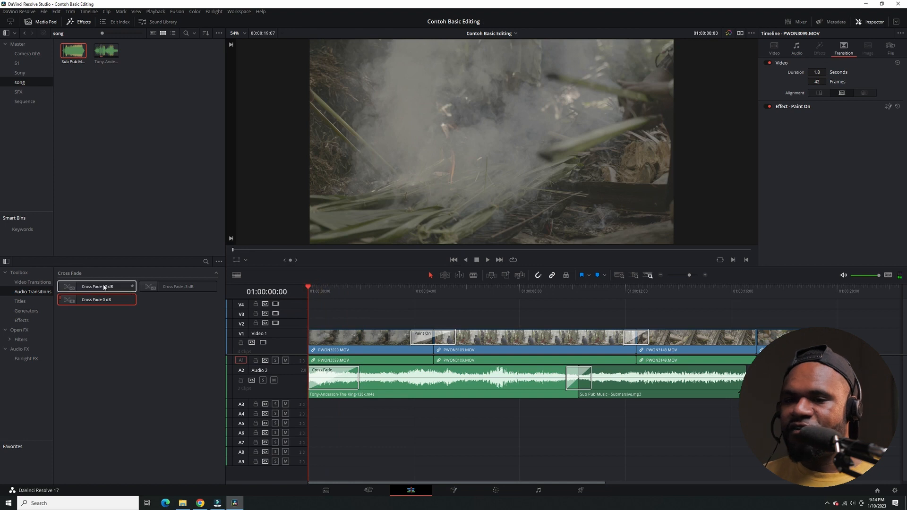